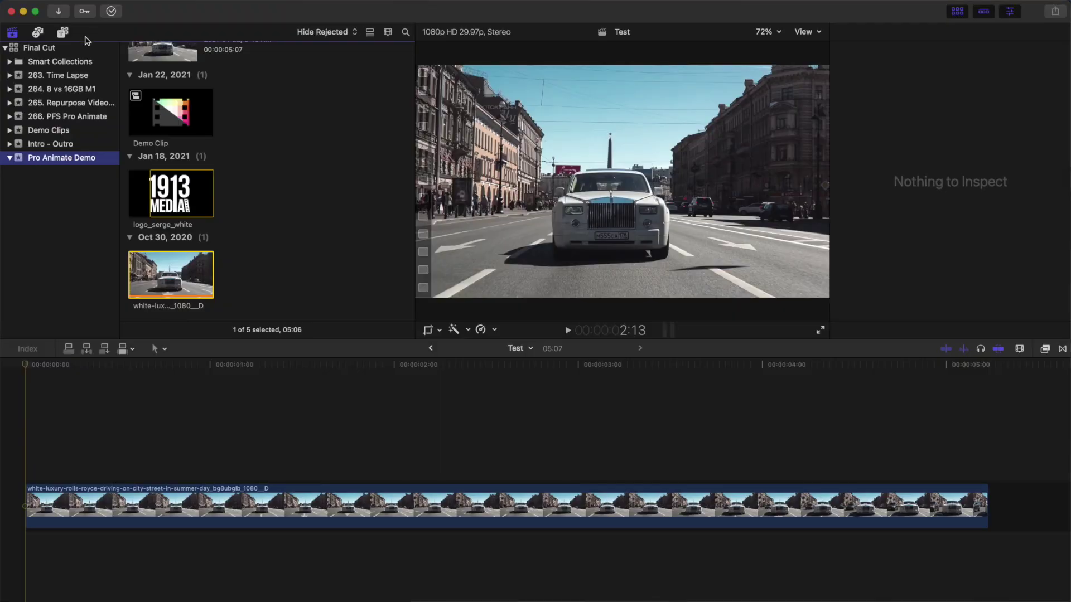
# - Browse the Pixel Film Studios title collections to the opacity and position presets, then show the Effects browser
pyautogui.click(63, 32)
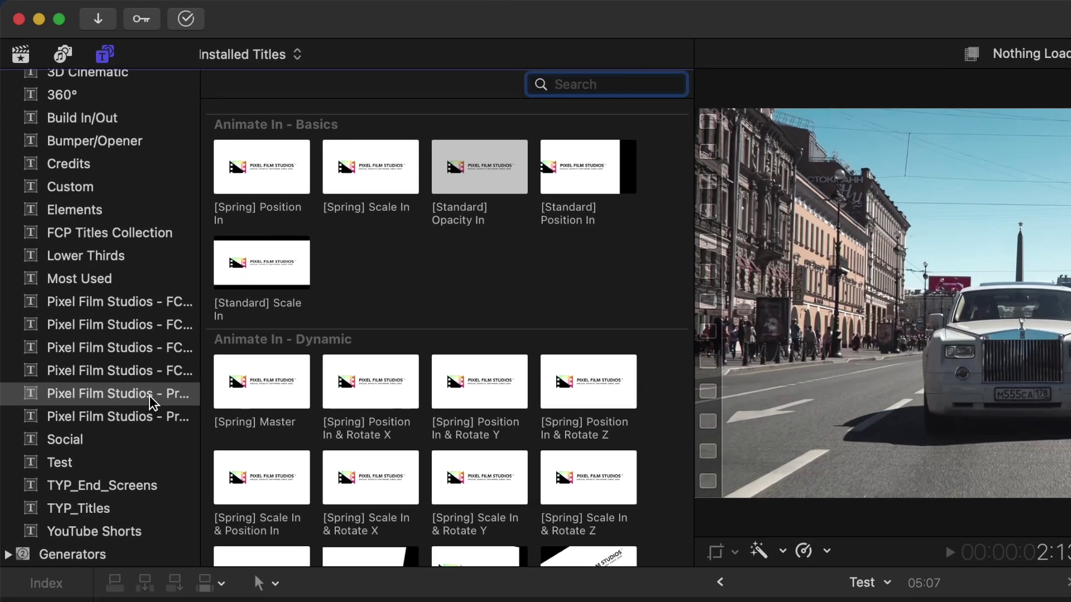
pyautogui.click(90, 237)
pyautogui.click(150, 416)
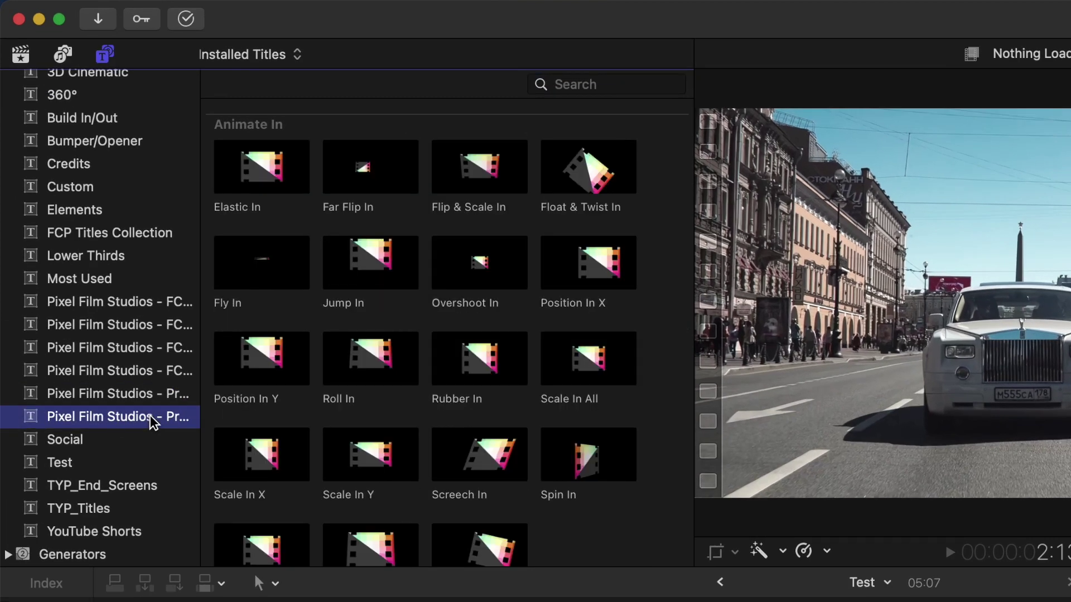
pyautogui.click(146, 306)
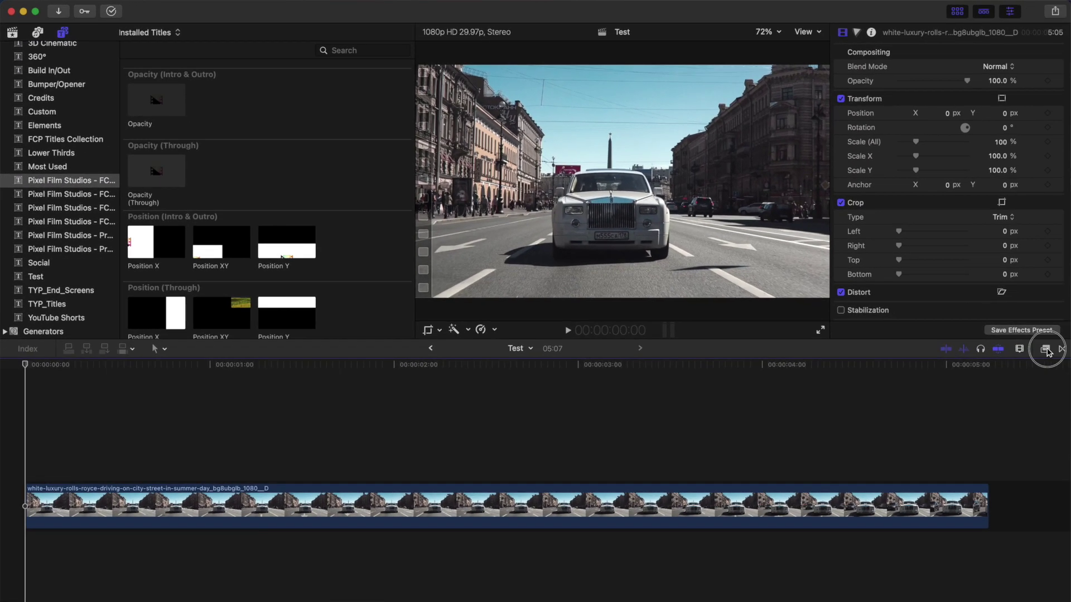
pyautogui.click(1046, 349)
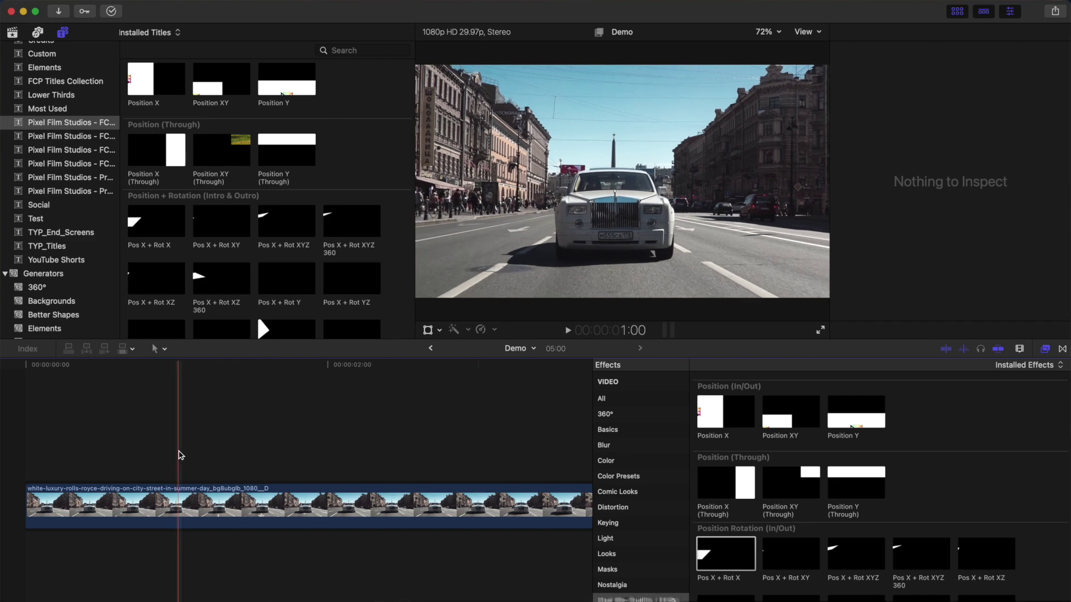
# - Blade the car clip in two, apply Pos X + Rot X to the first piece, and preview it
pyautogui.press('super+b')
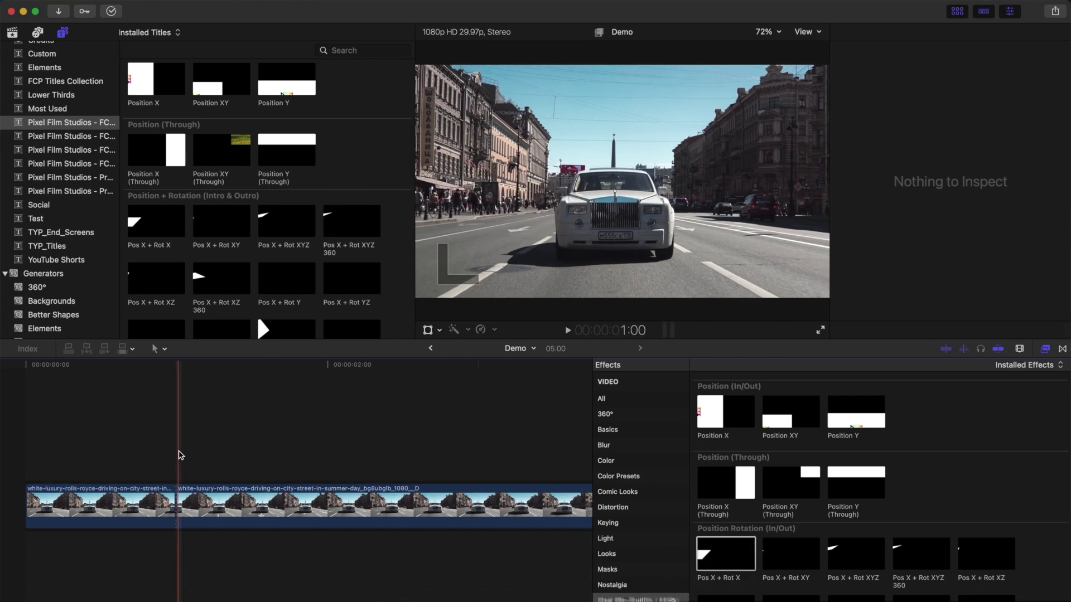
pyautogui.scroll(-3, 628, 480)
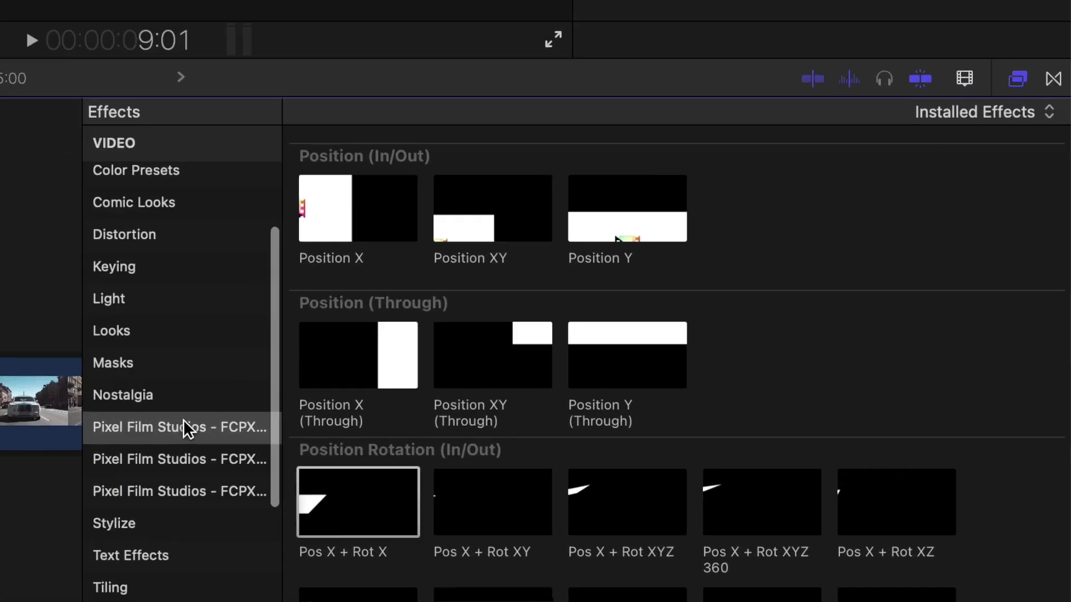
pyautogui.click(183, 420)
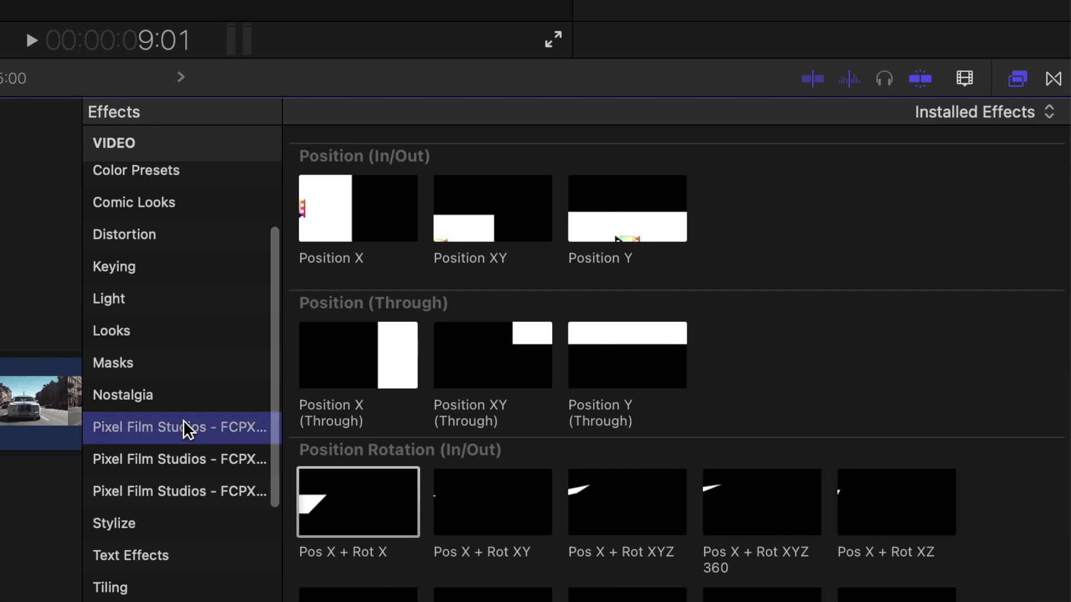
pyautogui.click(328, 512)
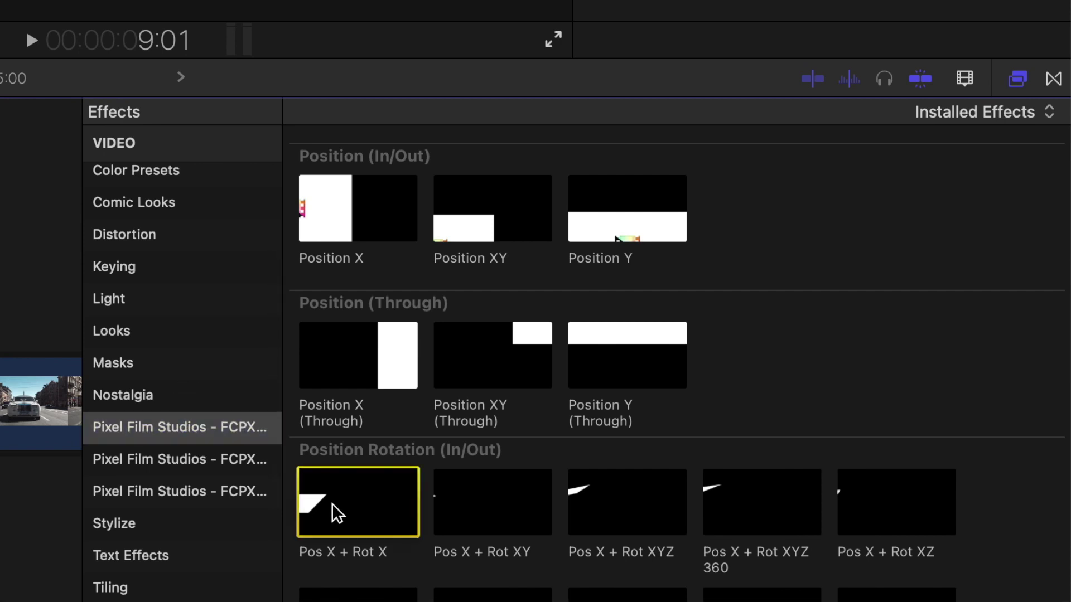
pyautogui.moveTo(328, 512); pyautogui.dragTo(7, 498)
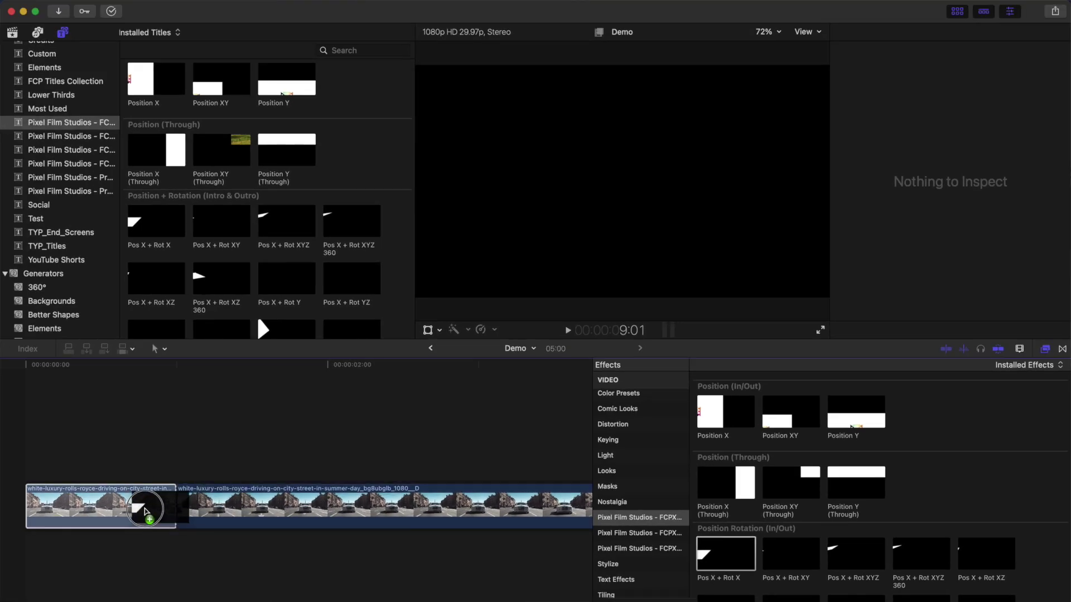
pyautogui.moveTo(103, 509); pyautogui.dragTo(104, 510)
pyautogui.click(18, 464)
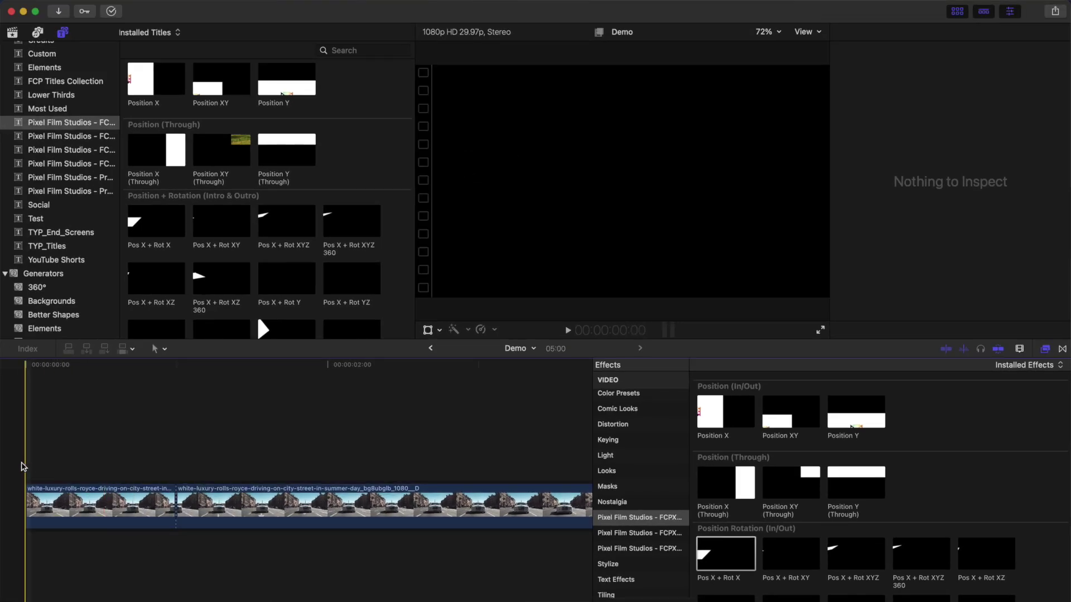
pyautogui.press('space')
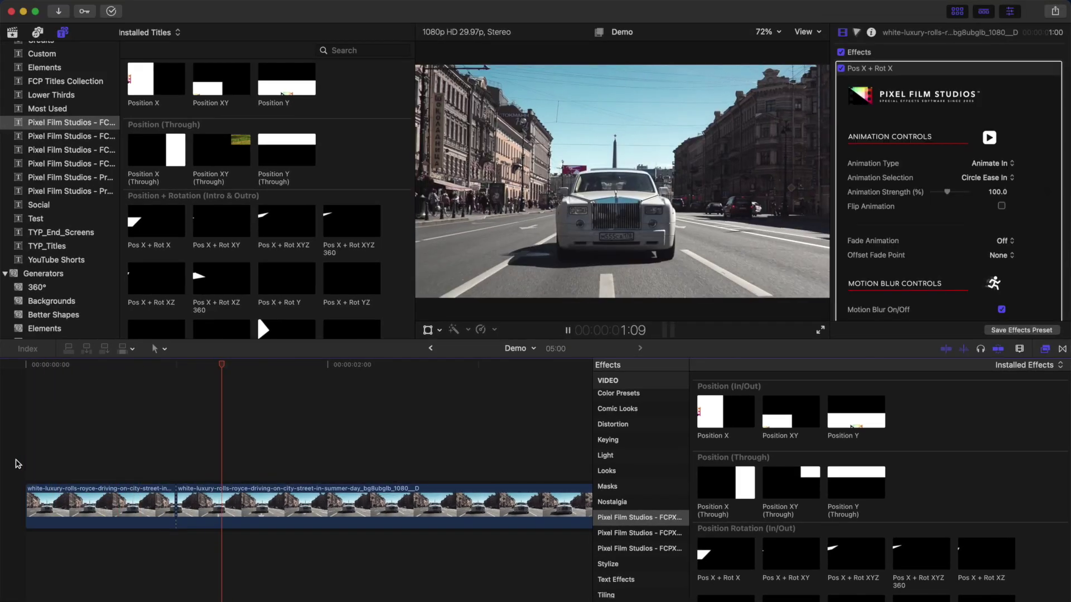
# - Keep the effect on Animate In and set its easing to Fast In Slow Out
pyautogui.click(102, 504)
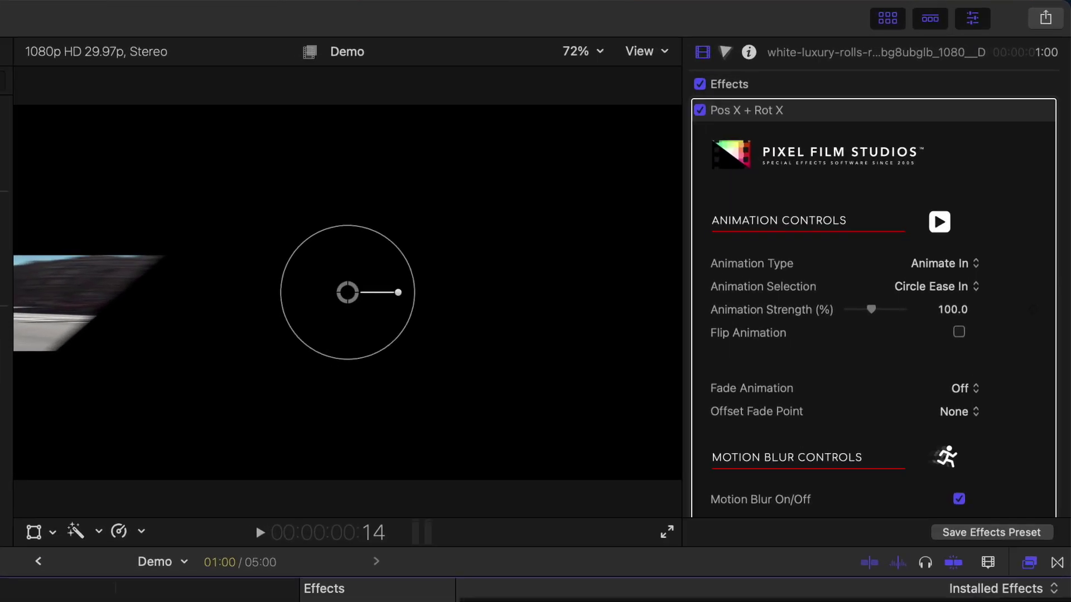
pyautogui.click(978, 265)
pyautogui.click(978, 270)
pyautogui.click(977, 288)
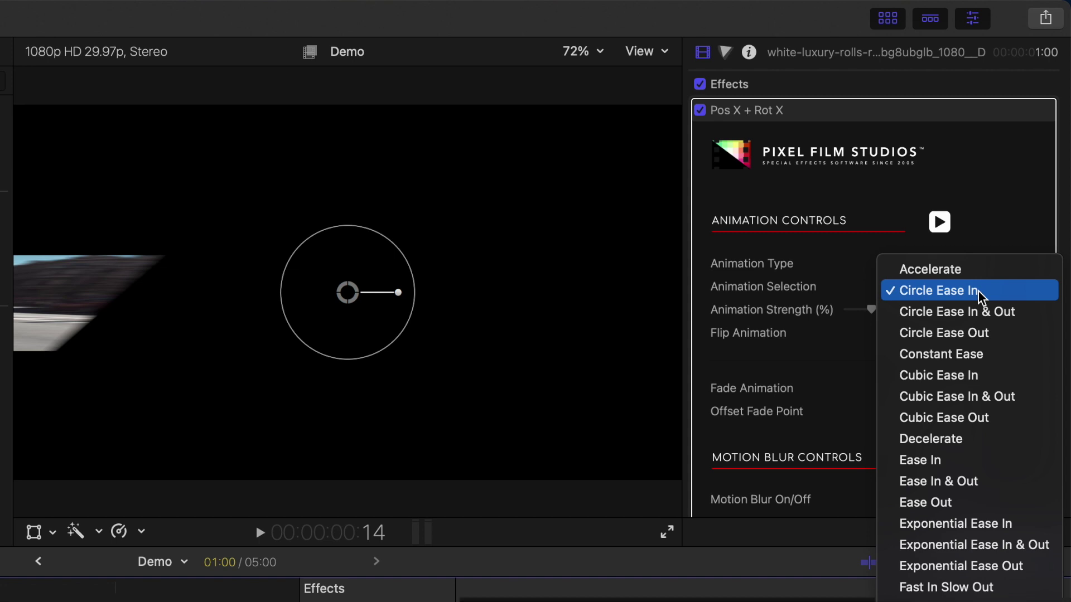
pyautogui.click(955, 587)
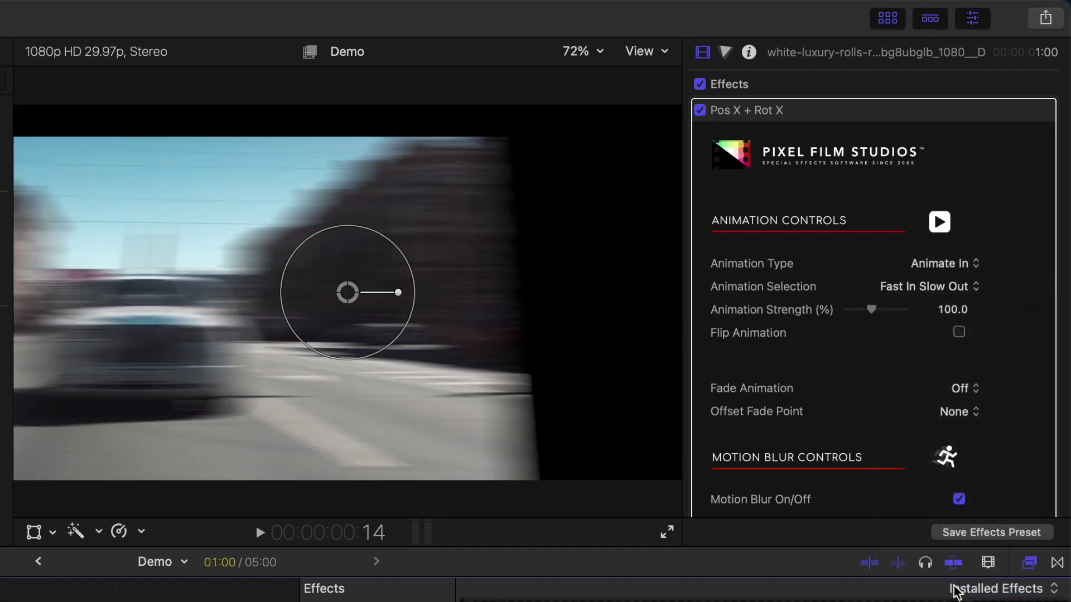
# - Test the animation strength and flip options, then raise Blur Amount to 138.69
pyautogui.moveTo(879, 316)
pyautogui.mouseDown()
pyautogui.moveTo(887, 313)
pyautogui.moveTo(874, 316)
pyautogui.mouseUp()
pyautogui.click(959, 333)
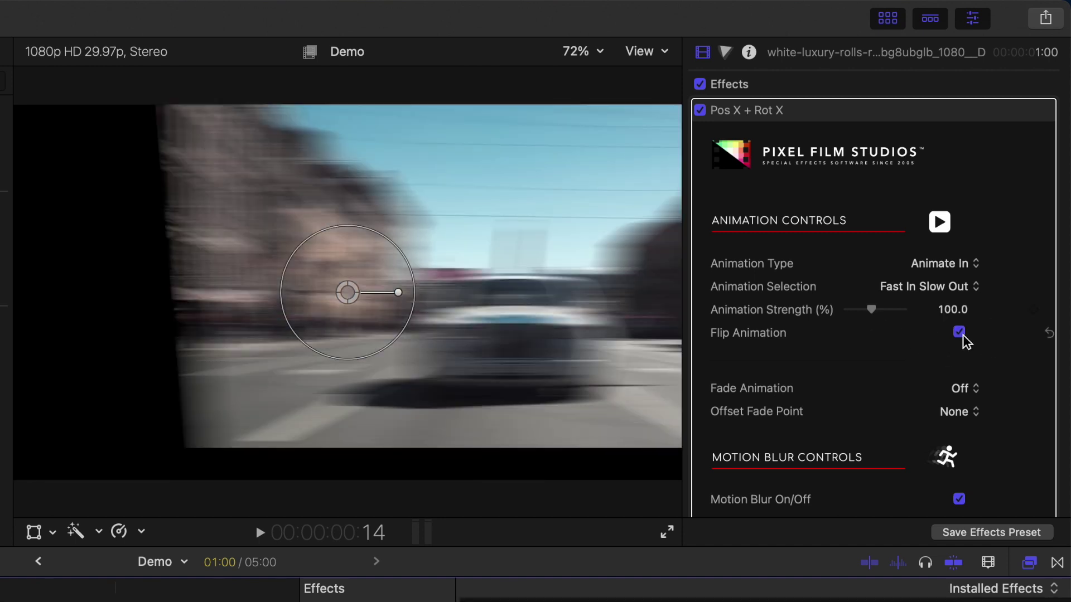
pyautogui.click(959, 333)
pyautogui.scroll(-3, 965, 341)
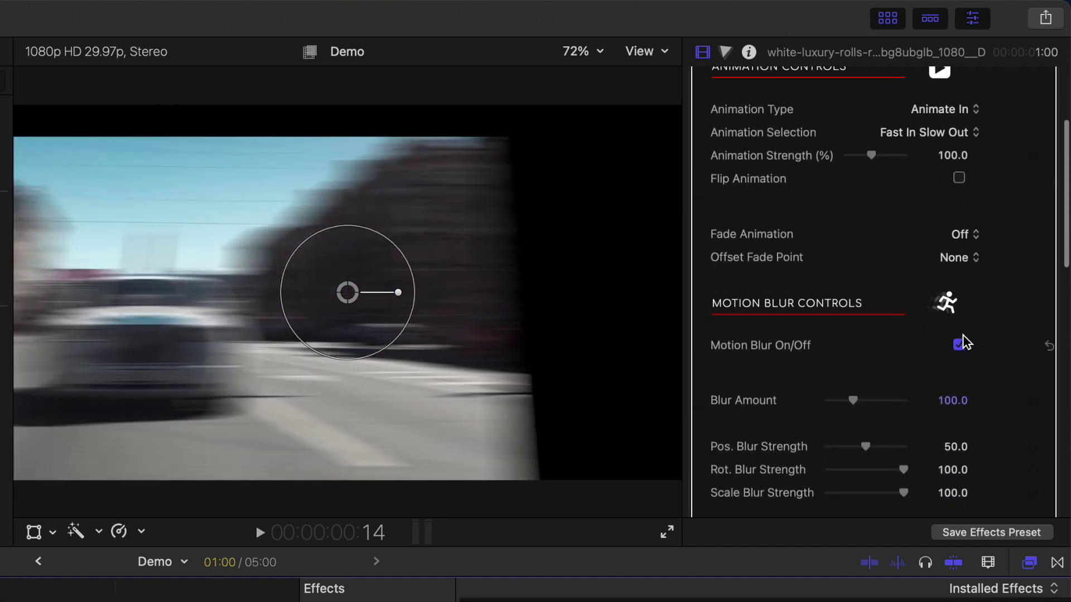
pyautogui.scroll(-3, 965, 341)
pyautogui.moveTo(855, 289)
pyautogui.mouseDown()
pyautogui.moveTo(834, 286)
pyautogui.moveTo(854, 288)
pyautogui.mouseUp()
pyautogui.scroll(-5, 957, 304)
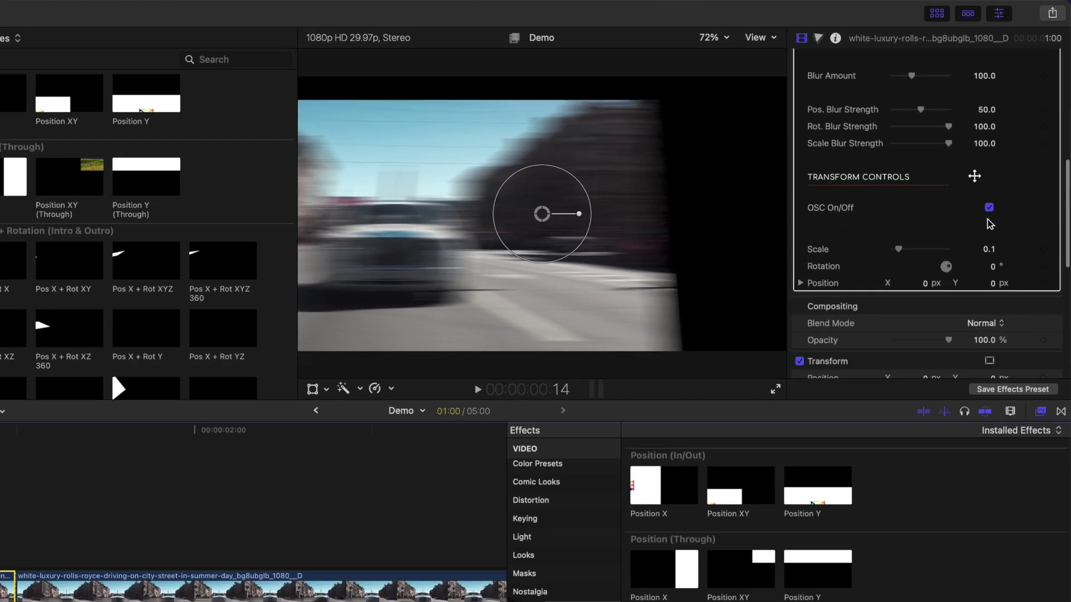
pyautogui.scroll(2, 989, 224)
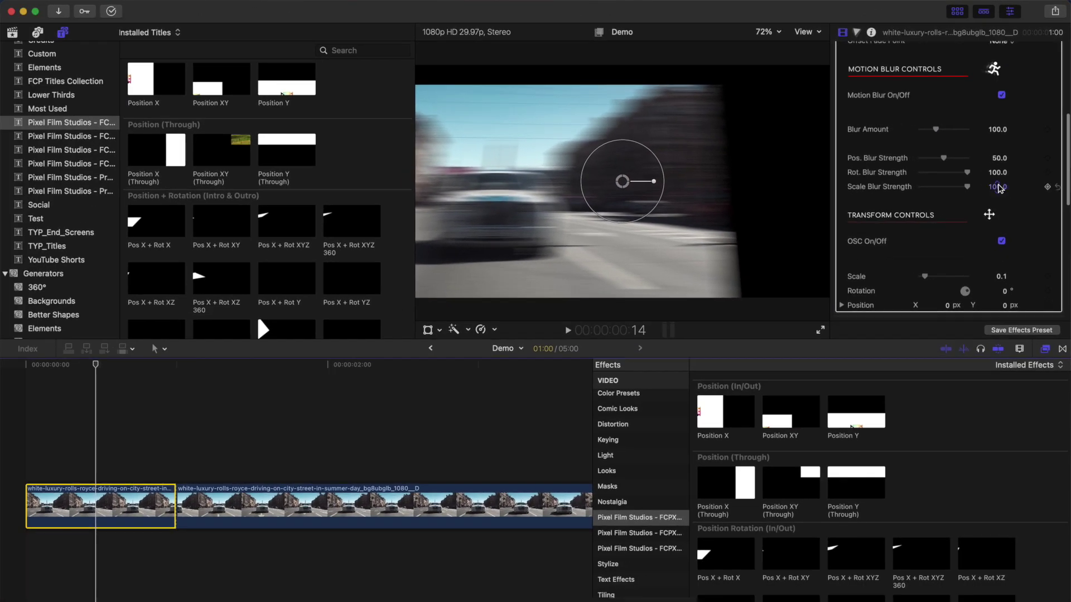
pyautogui.moveTo(911, 152); pyautogui.dragTo(918, 155)
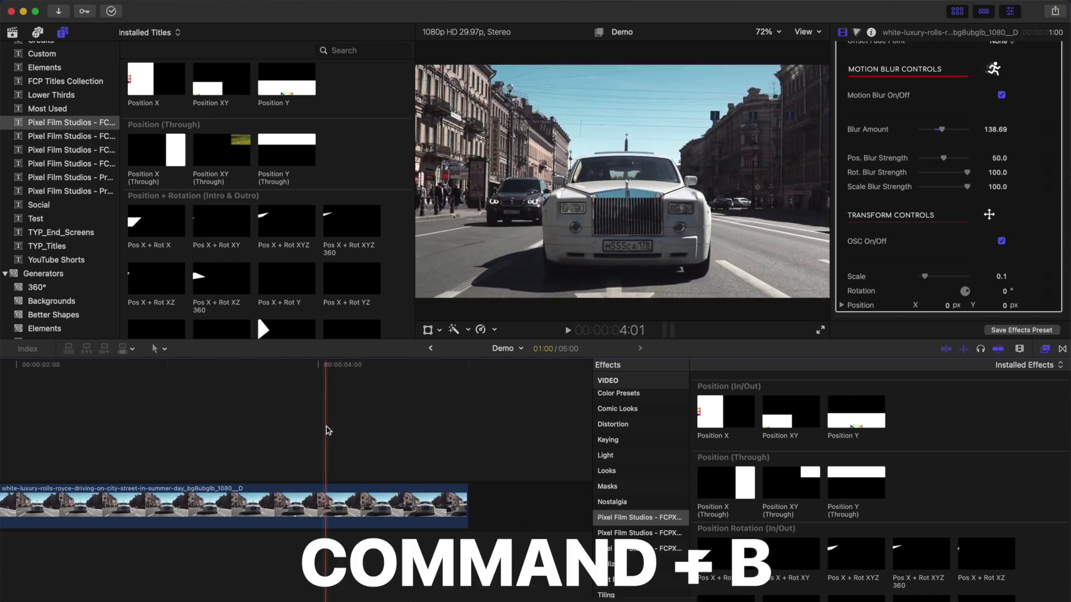
# - Blade the clip near its end and apply Pos X + Rot XYZ 360 as an Animate Out effect
pyautogui.press('super+b')
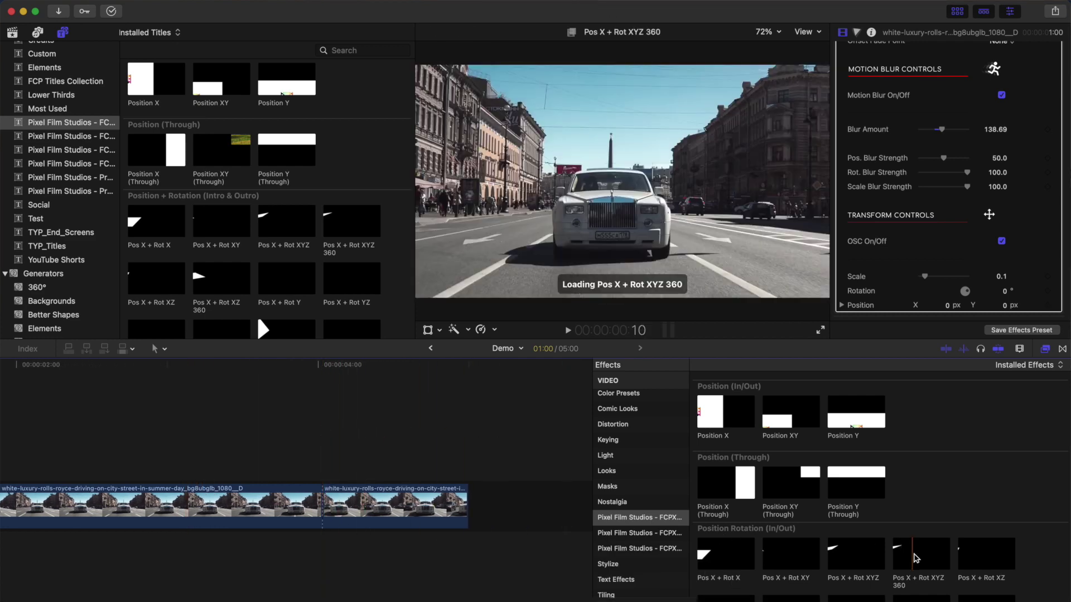
pyautogui.moveTo(926, 552); pyautogui.dragTo(419, 515)
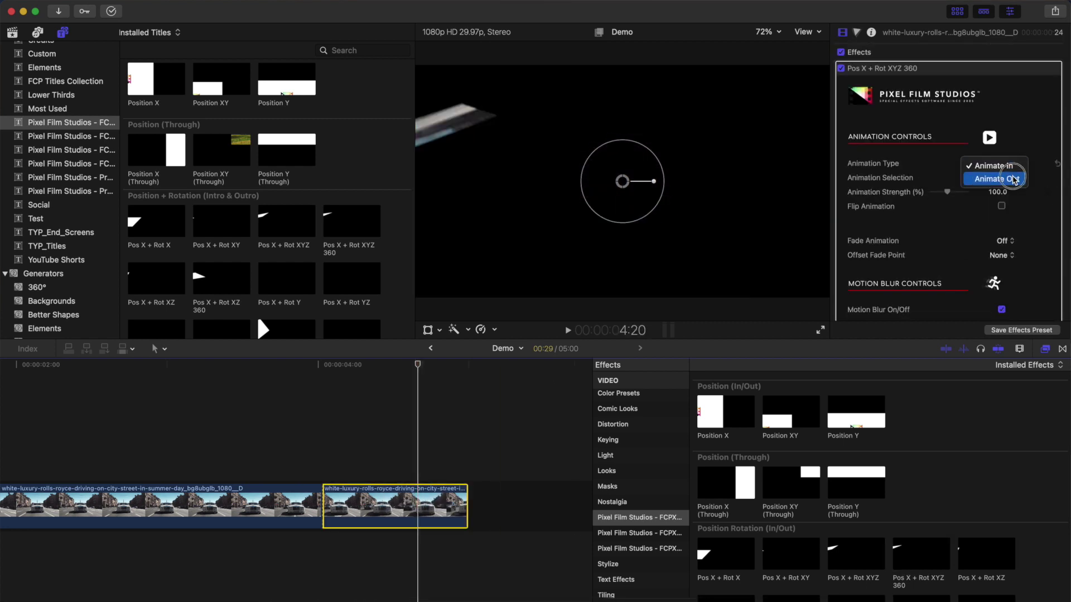
pyautogui.click(1013, 180)
# - Set the closing effect's easing to Ease In and Blur Amount to 152.84, then fit the timeline
pyautogui.click(1004, 178)
pyautogui.click(998, 298)
pyautogui.scroll(-3, 952, 273)
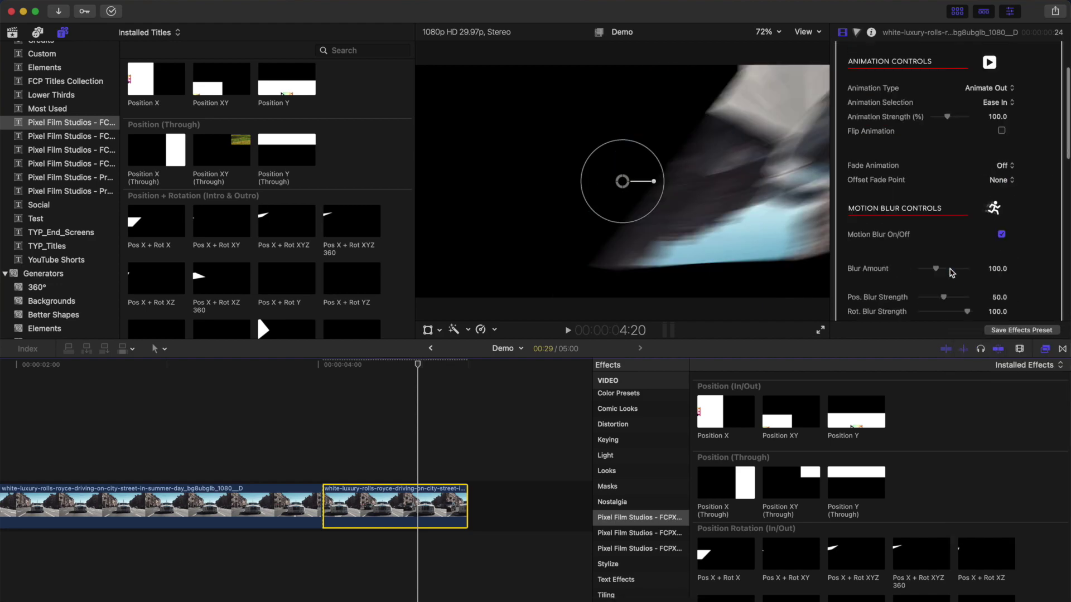
pyautogui.scroll(-1, 948, 263)
pyautogui.moveTo(937, 253); pyautogui.dragTo(943, 253)
pyautogui.hotkey('shift', 'z')
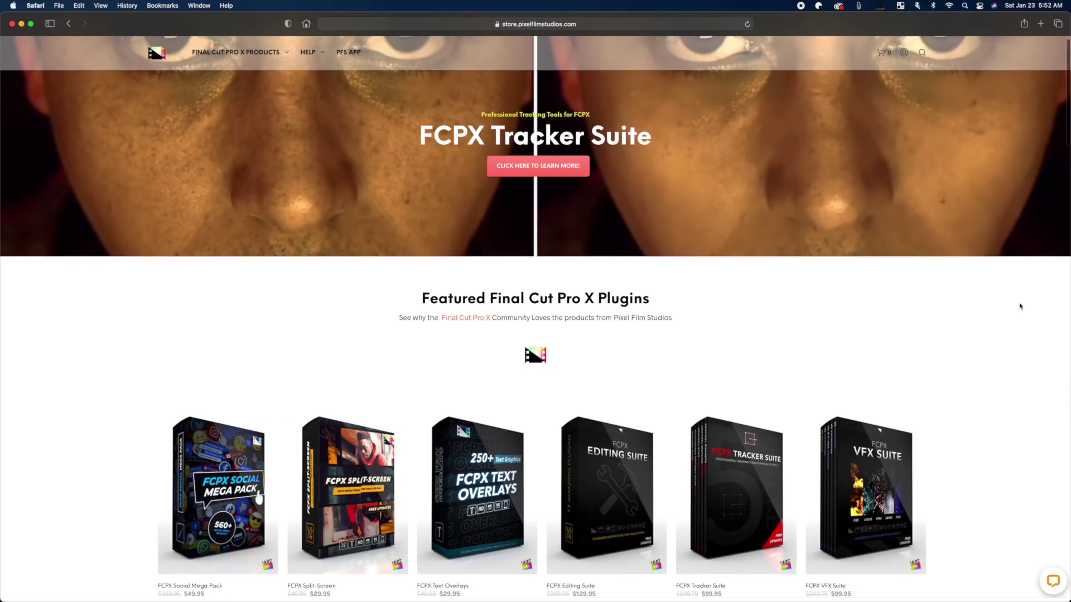
# - Scroll the Pixel Film Studios store page and follow the Free Final Cut Pro X Tutorials link
pyautogui.scroll(-6, 1020, 306)
pyautogui.scroll(-6, 1021, 307)
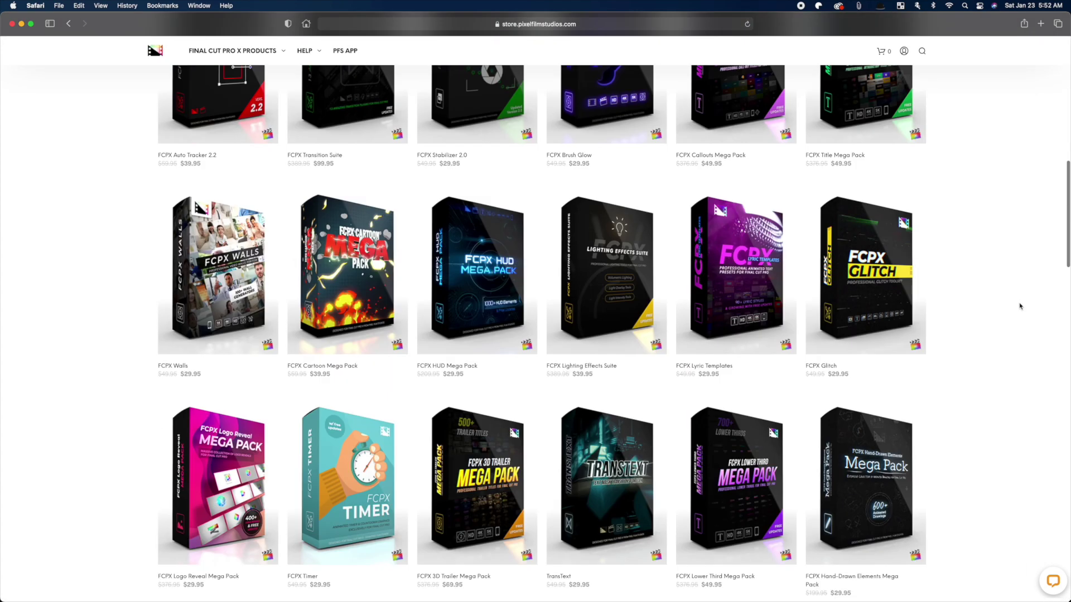
pyautogui.scroll(-20, 1020, 306)
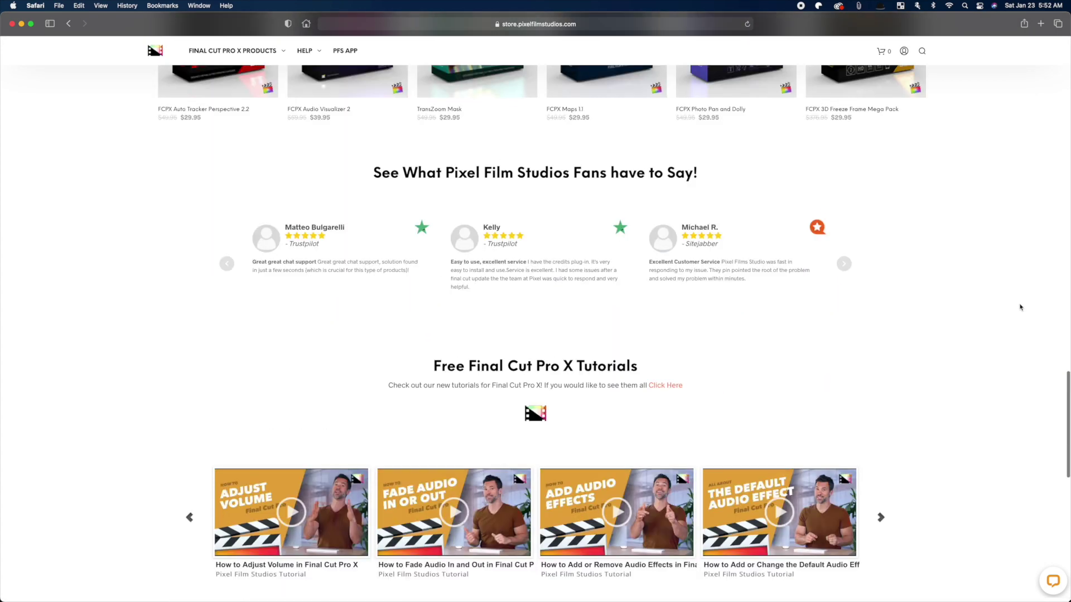
pyautogui.click(665, 310)
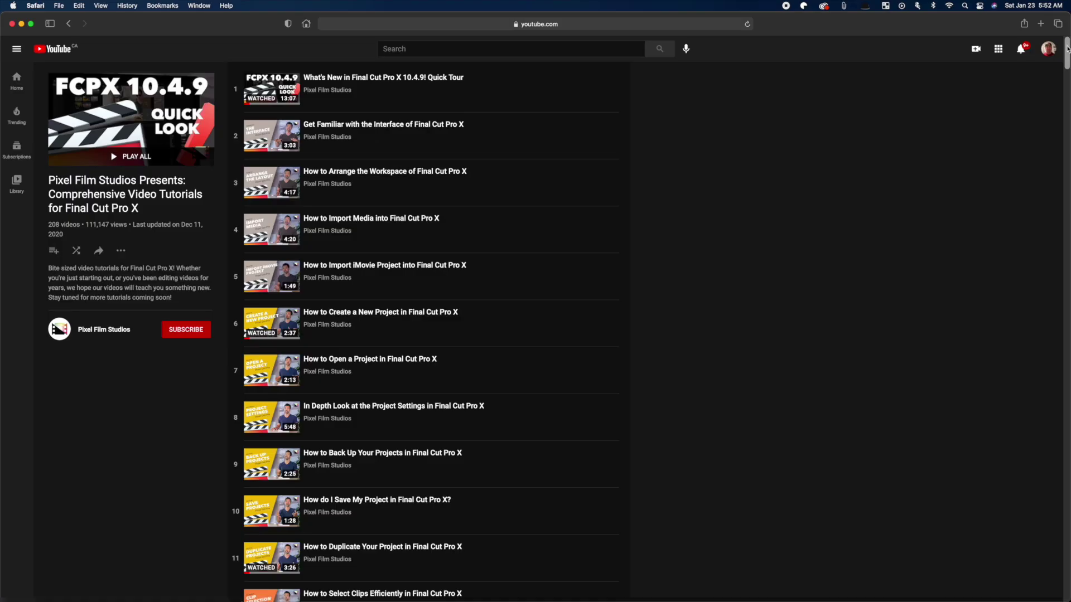
pyautogui.moveTo(1067, 49)
pyautogui.mouseDown()
pyautogui.moveTo(1067, 83)
pyautogui.moveTo(1067, 32)
pyautogui.mouseUp()
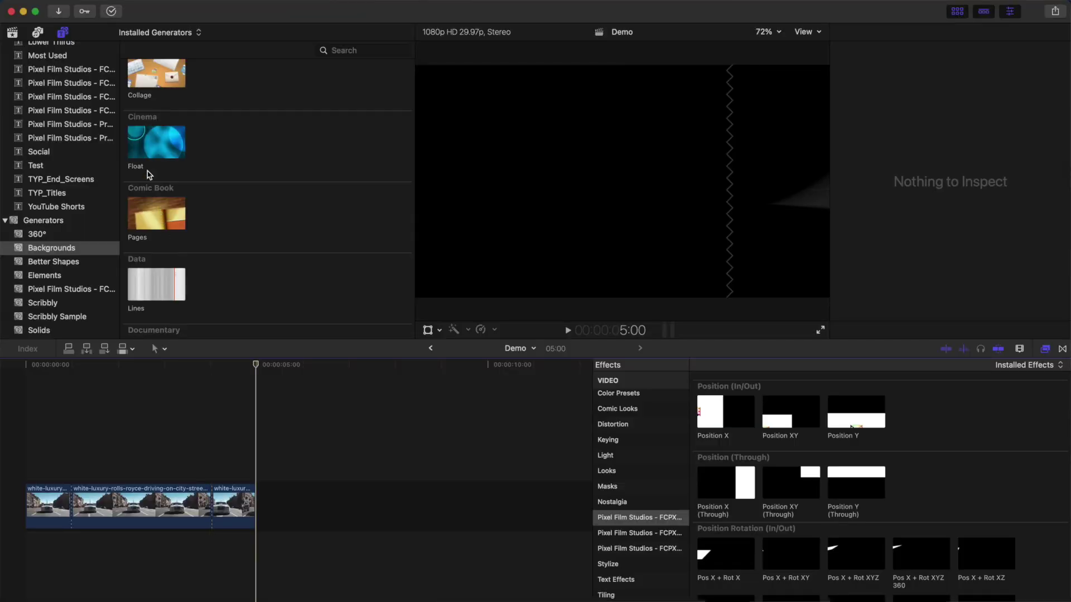
# - Place the Float background after the car clips, trim its end, and show the Pixel Film Studios animate-in titles
pyautogui.moveTo(149, 148); pyautogui.dragTo(259, 510)
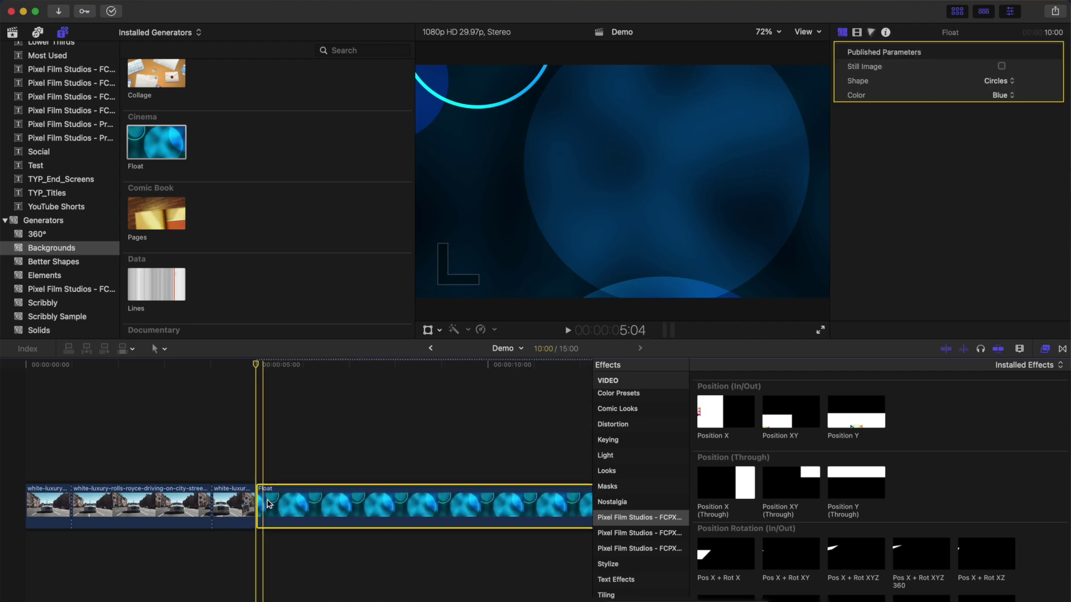
pyautogui.hotkey('alt', ']')
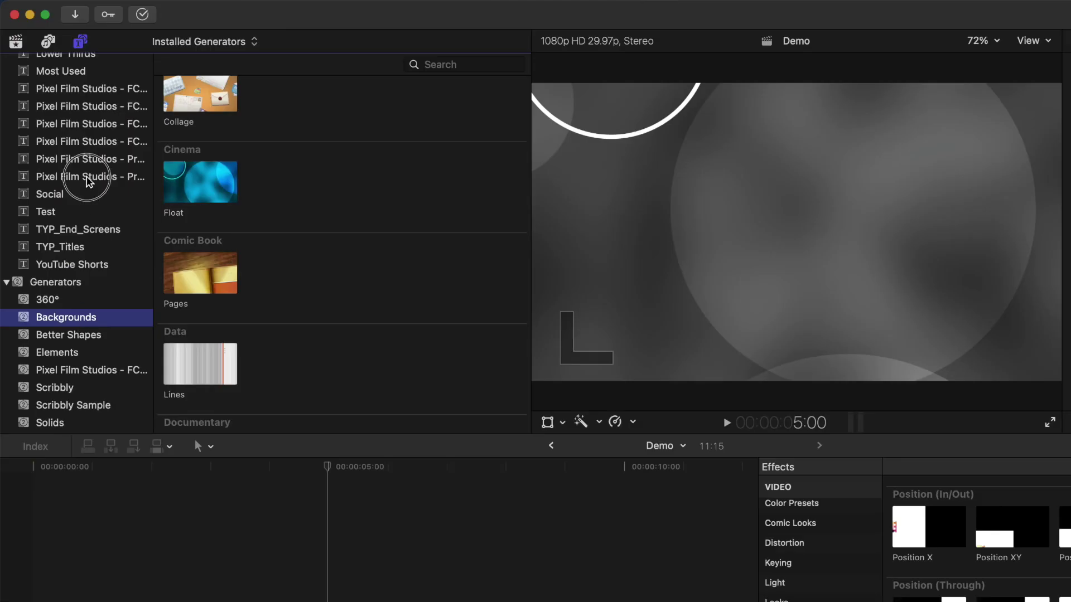
pyautogui.click(87, 177)
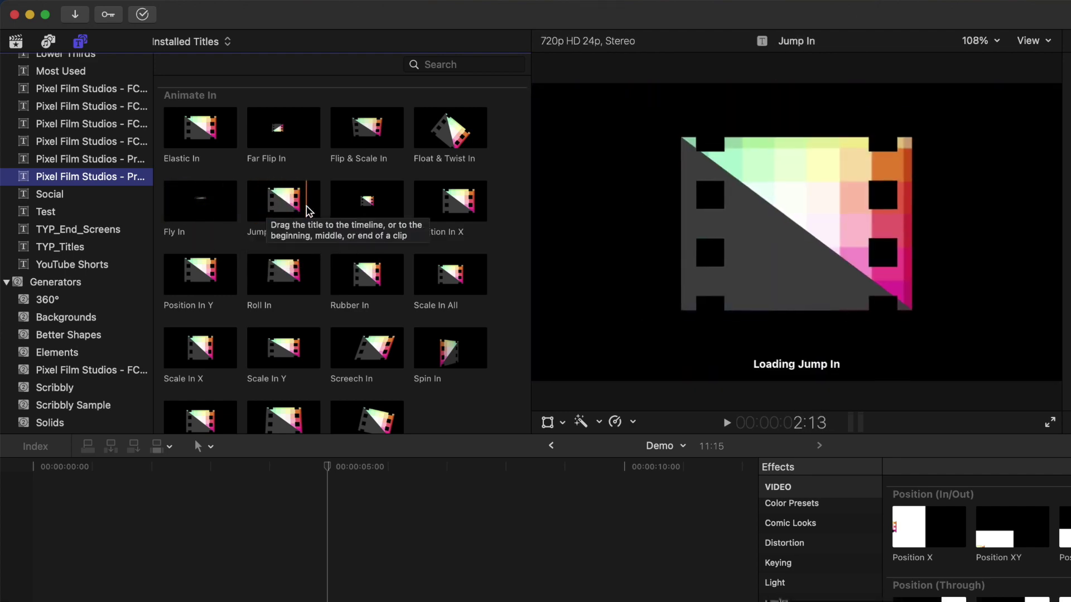
# - Connect Overshoot In at the Float clip's start and Screech Out ending at its end
pyautogui.click(360, 204)
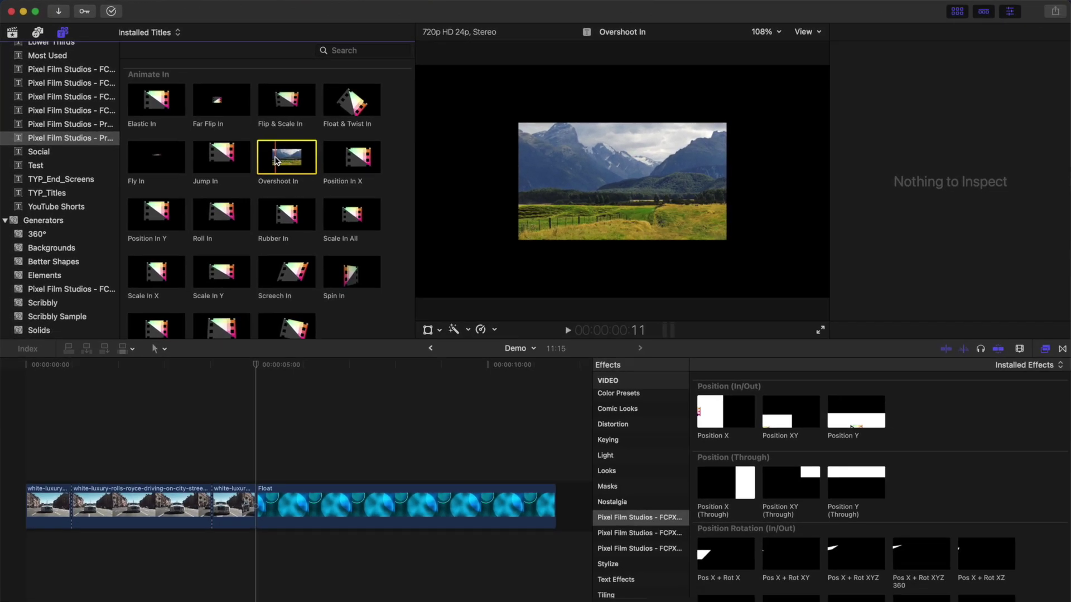
pyautogui.press('q')
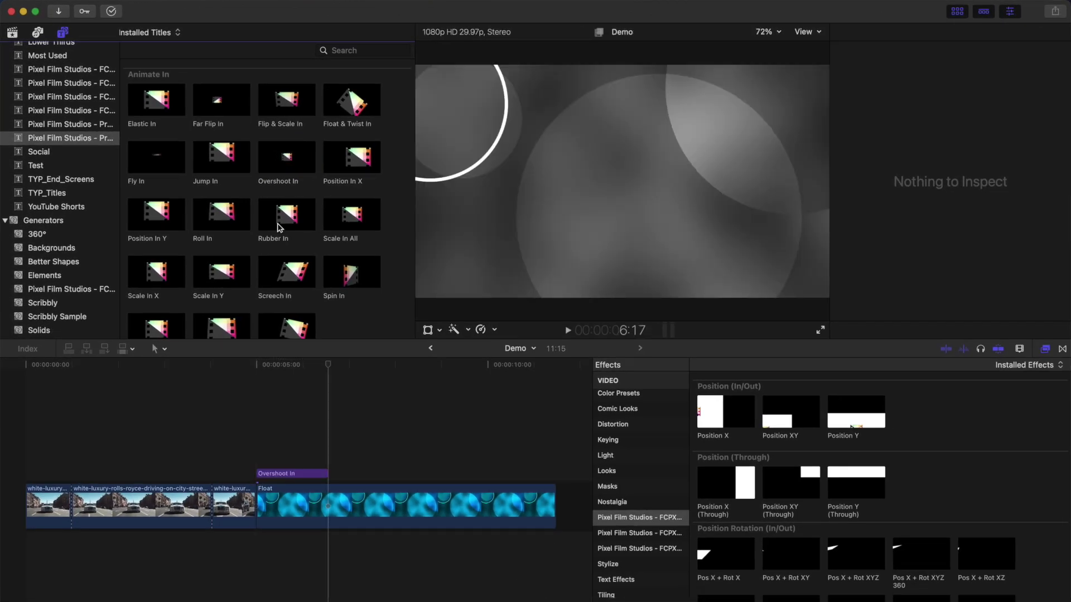
pyautogui.click(298, 446)
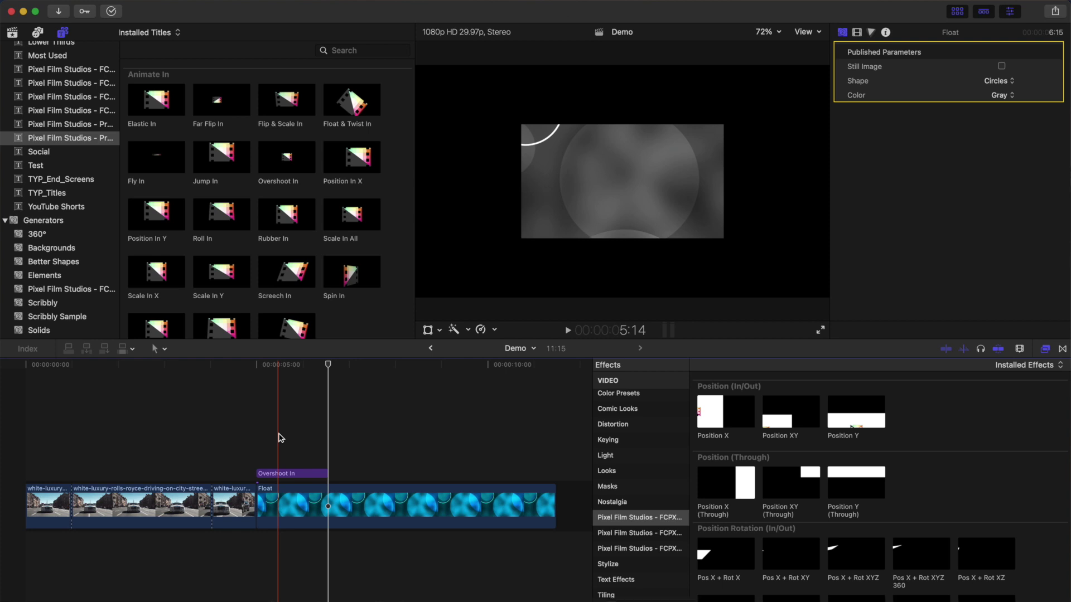
pyautogui.scroll(-5, 262, 272)
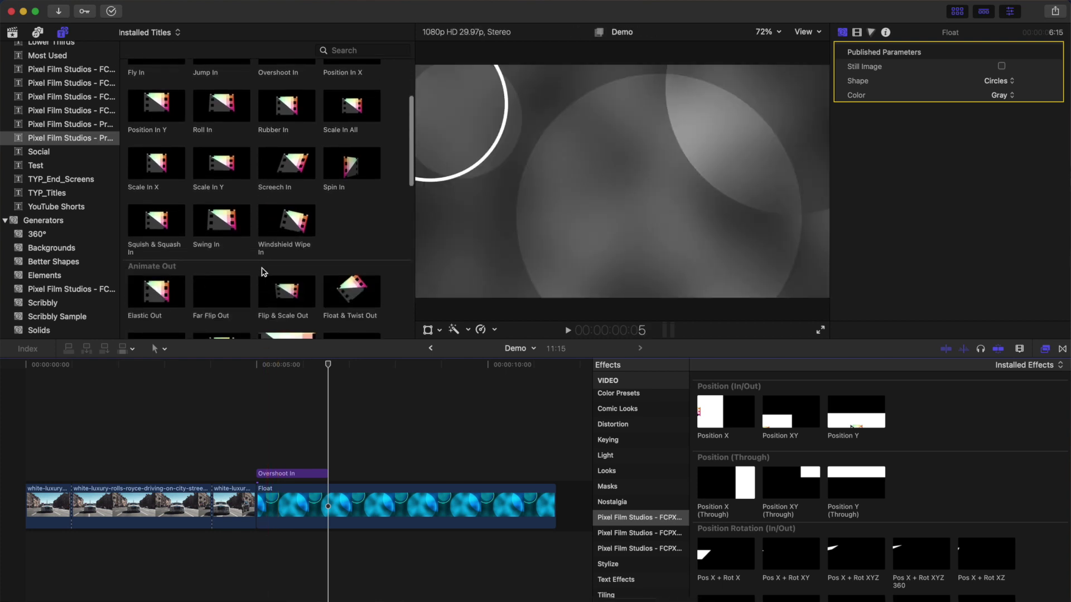
pyautogui.scroll(-3, 263, 272)
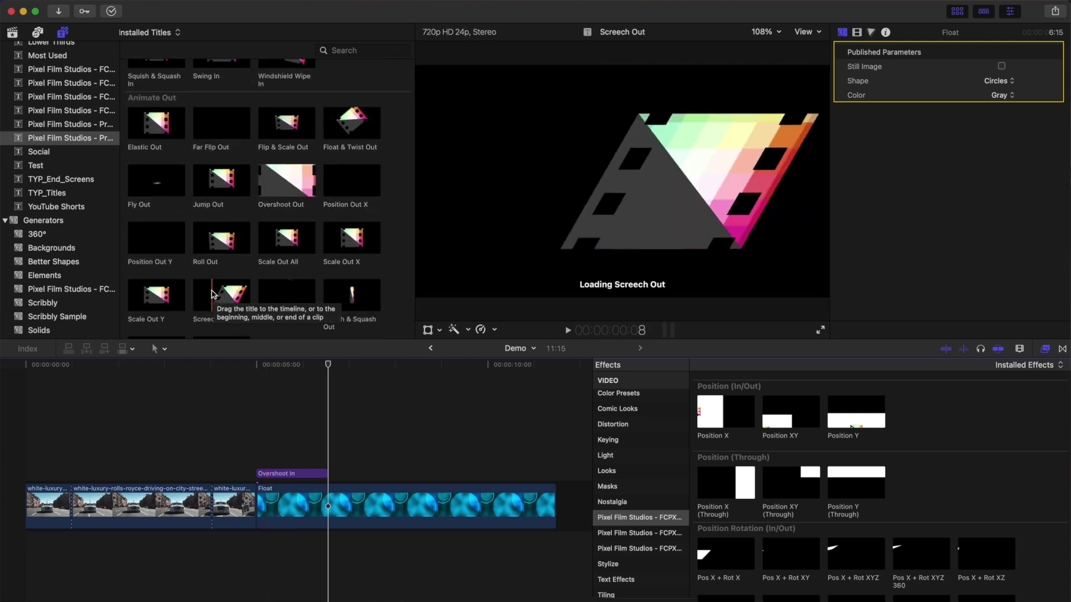
pyautogui.click(215, 294)
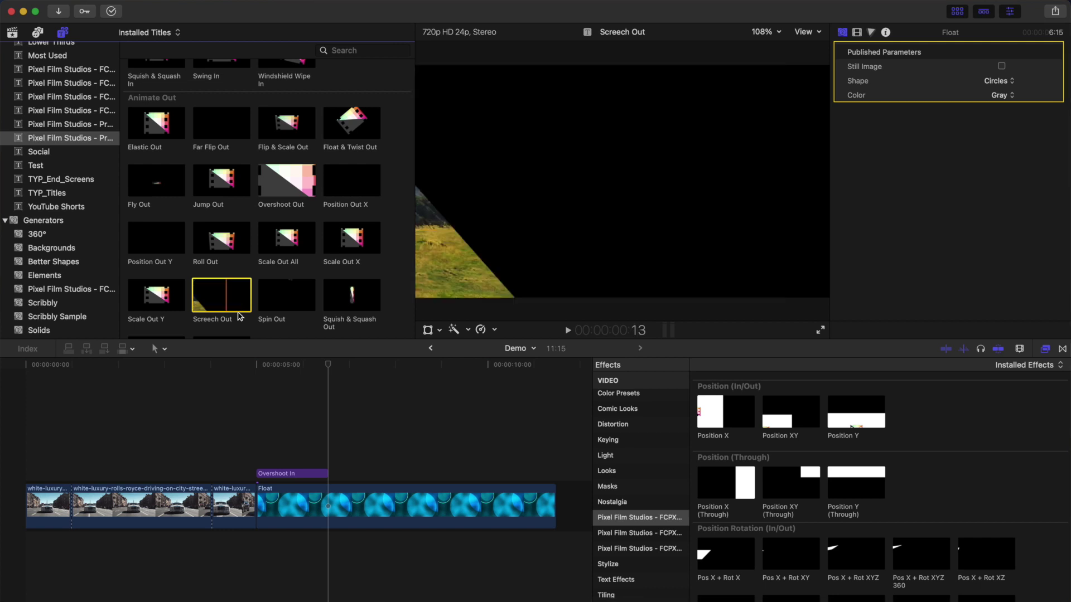
pyautogui.click(328, 399)
pyautogui.moveTo(544, 400); pyautogui.dragTo(556, 413)
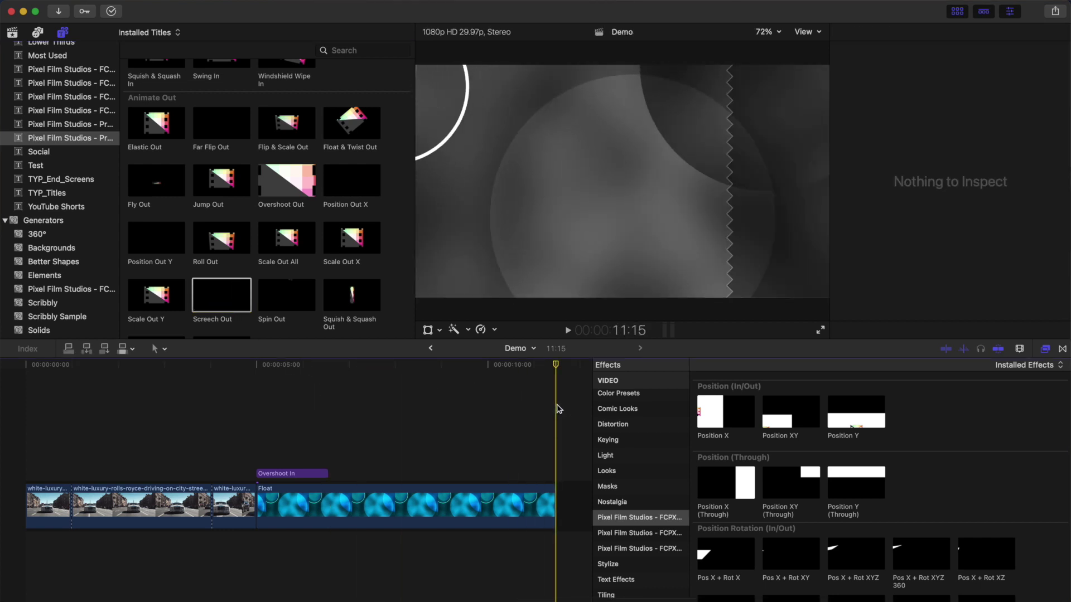
pyautogui.hotkey('shift', 'q')
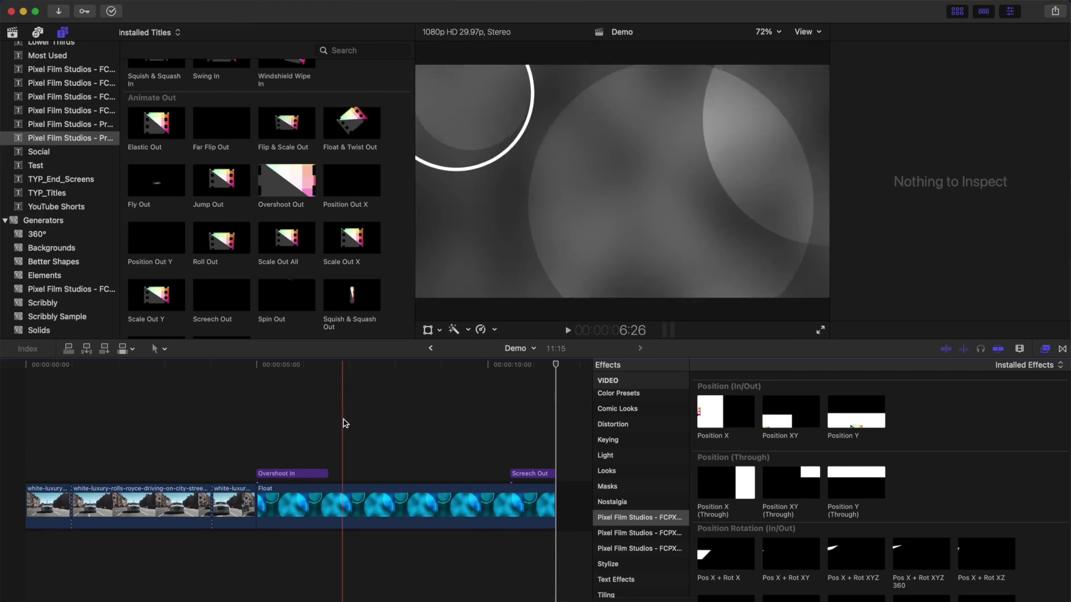
# - Switch to the library and connect the 1913 MEDIA logo clip at the playhead
pyautogui.click(308, 421)
pyautogui.press('cmd+4')
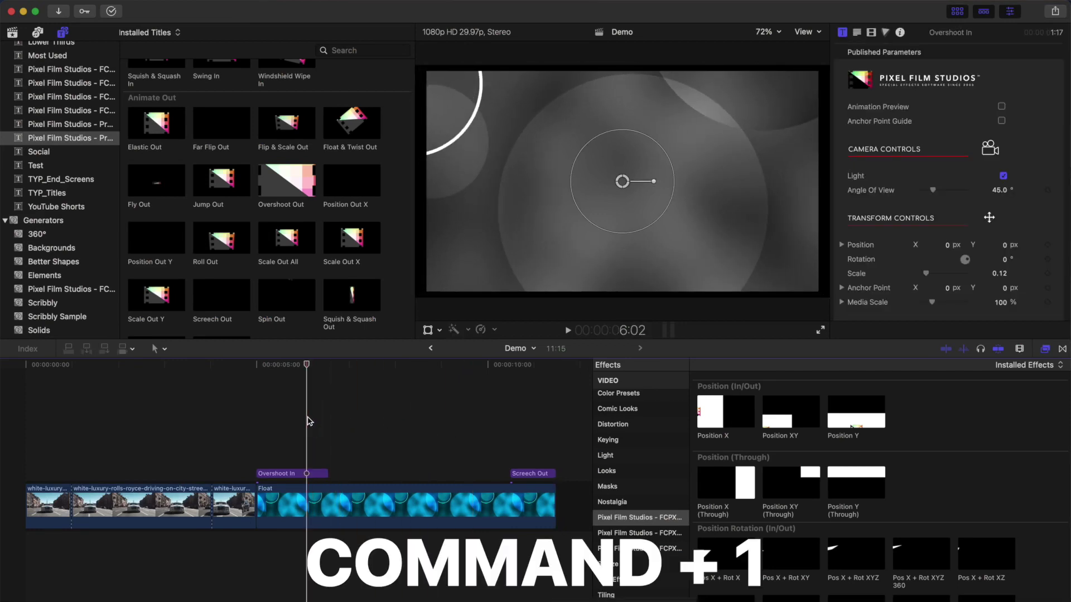
pyautogui.press('super+1')
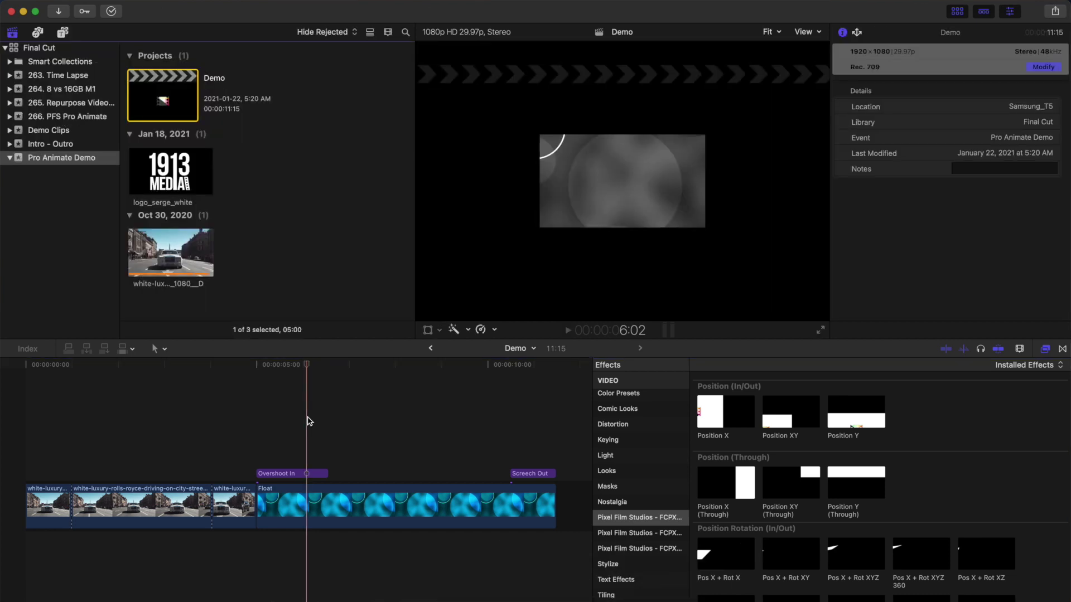
pyautogui.click(306, 418)
pyautogui.click(170, 177)
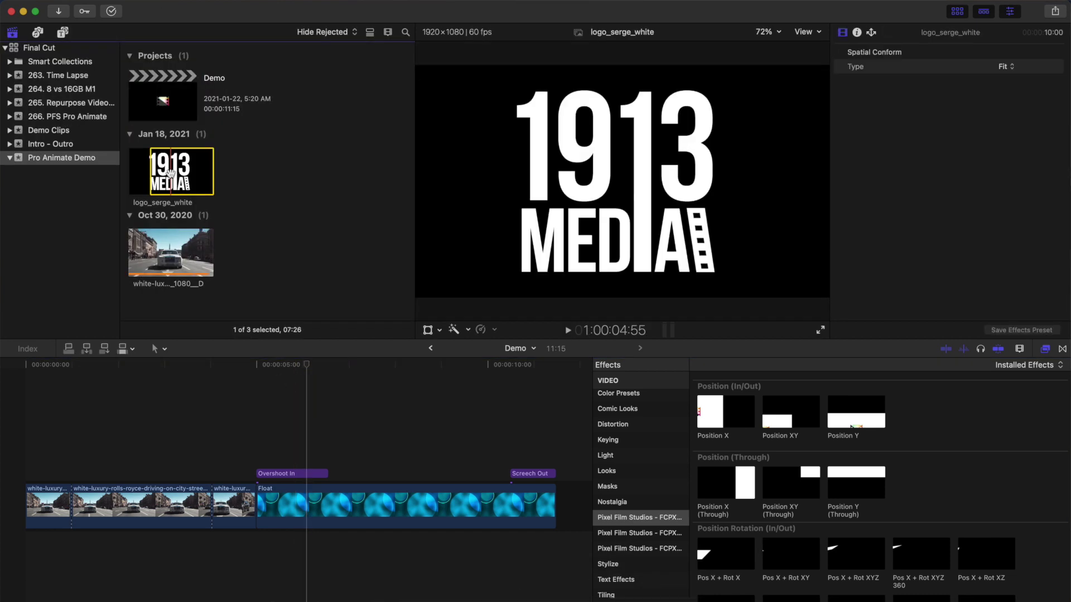
pyautogui.press('q')
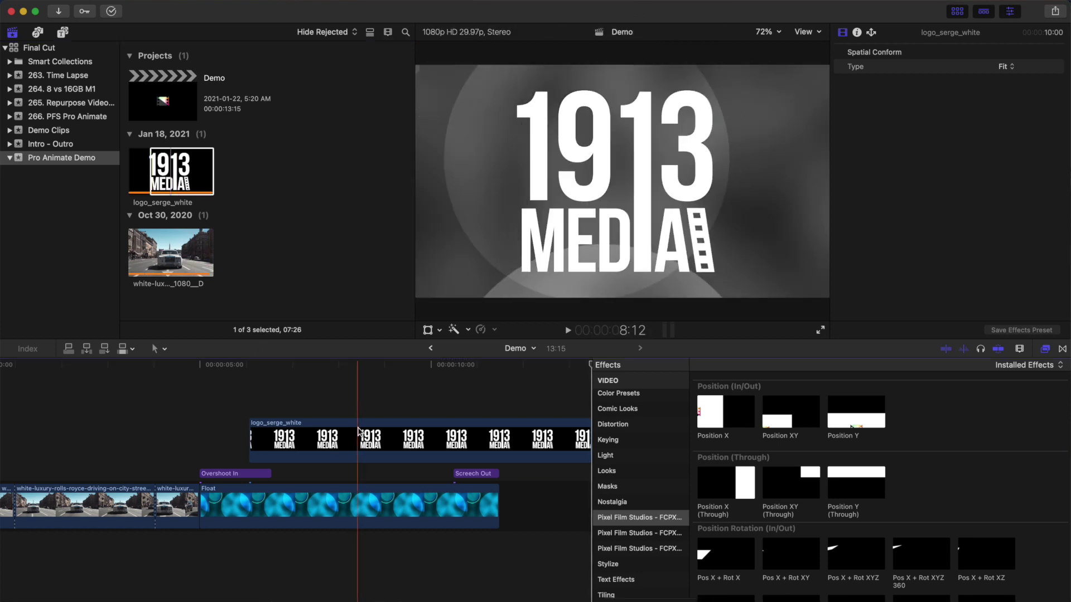
# - Trim the logo clip's end at the playhead, move it left to X -354 and scale it to 64.92%
pyautogui.click(454, 442)
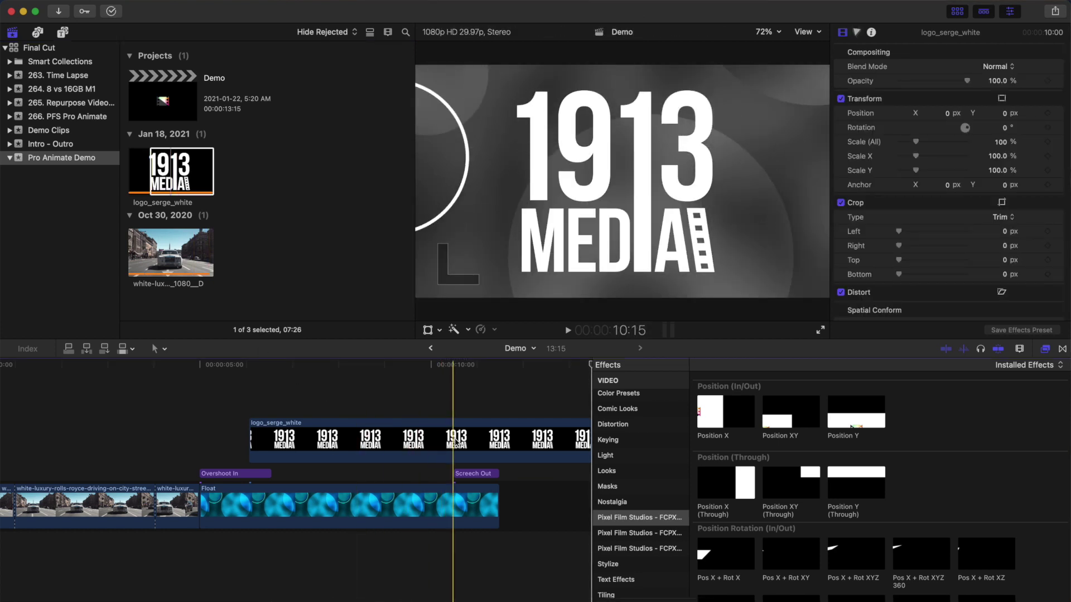
pyautogui.hotkey('alt', ']')
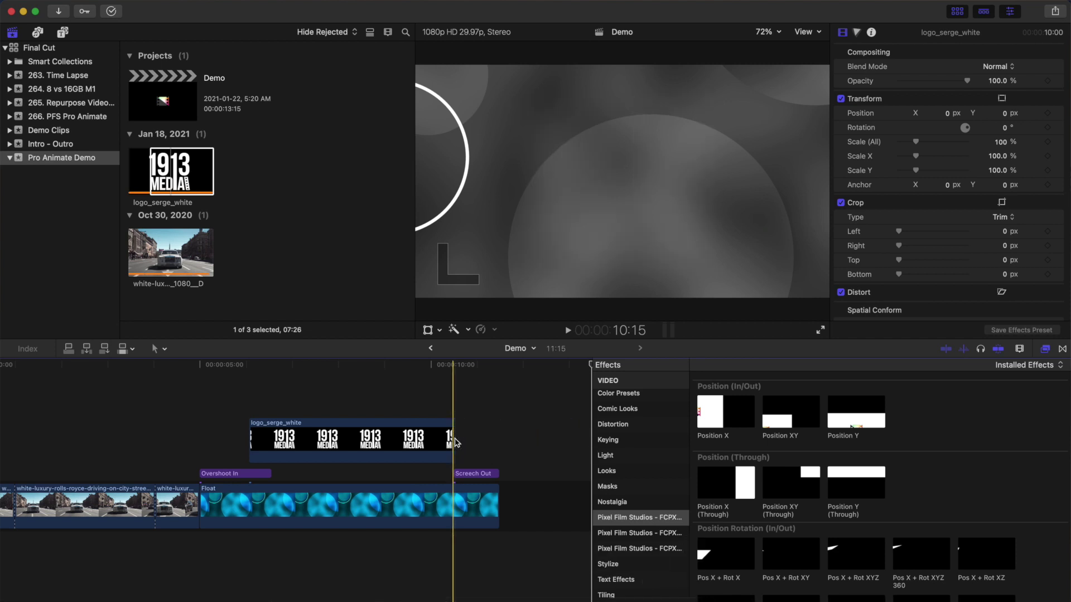
pyautogui.hotkey('shift', 't')
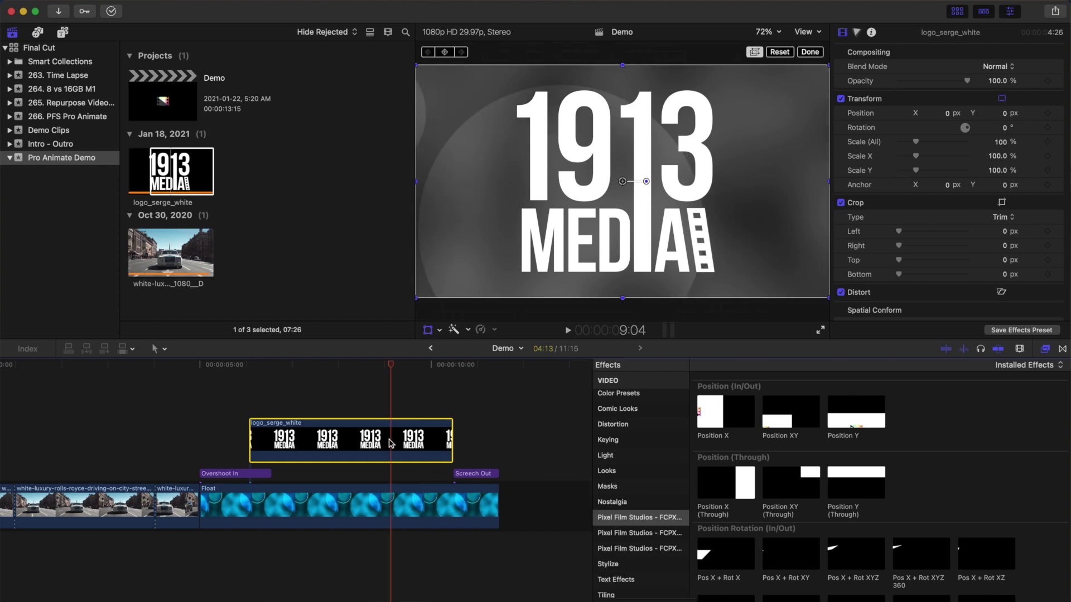
pyautogui.moveTo(622, 182); pyautogui.dragTo(546, 181)
pyautogui.moveTo(753, 297); pyautogui.dragTo(657, 245)
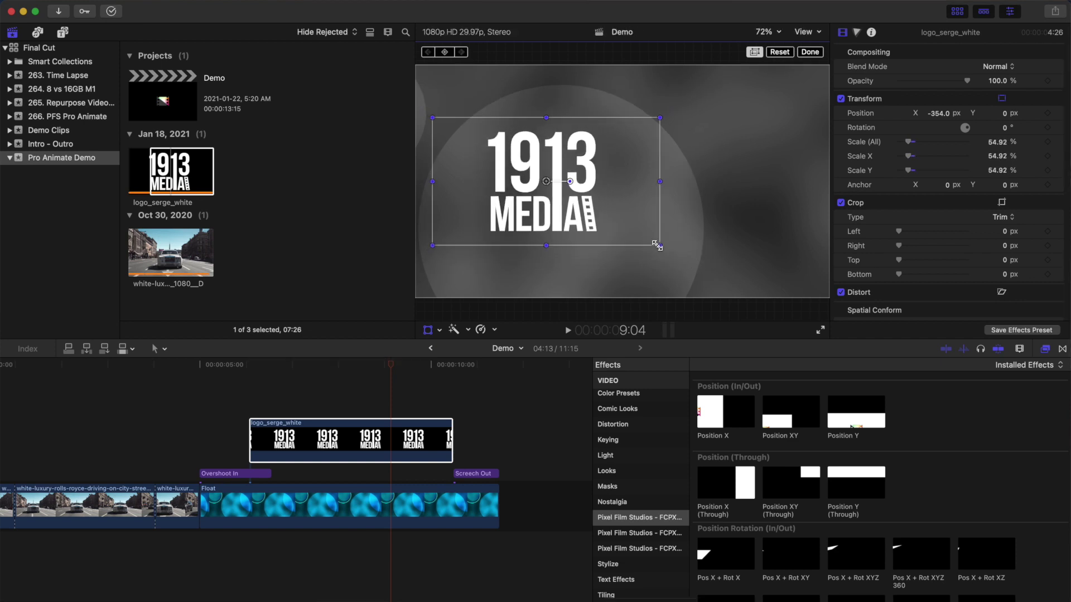
pyautogui.press('Escape')
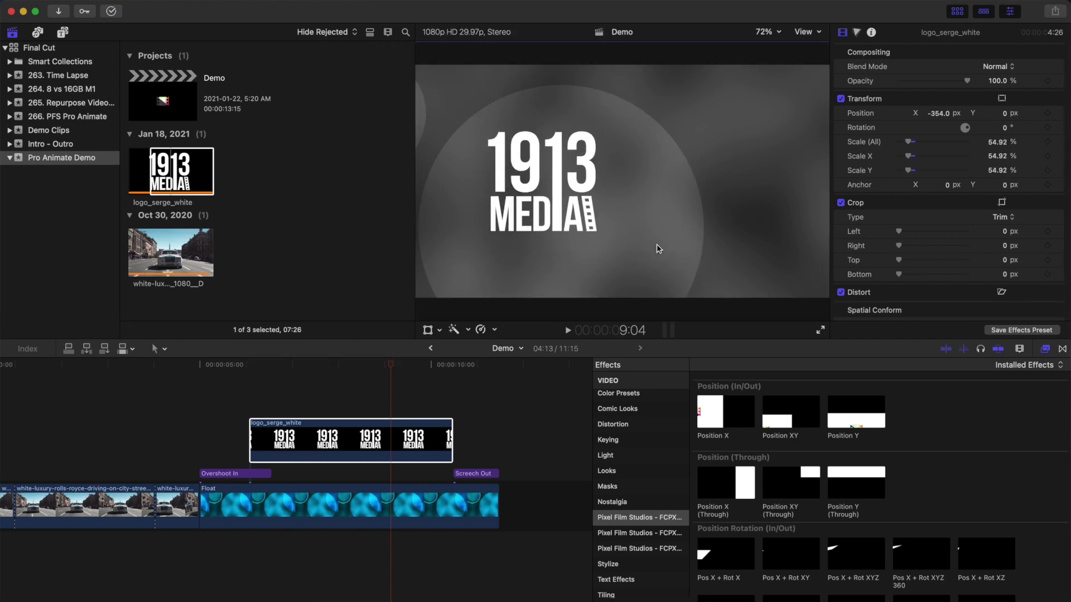
pyautogui.press('alt+super+1')
pyautogui.press('alt+super+1')
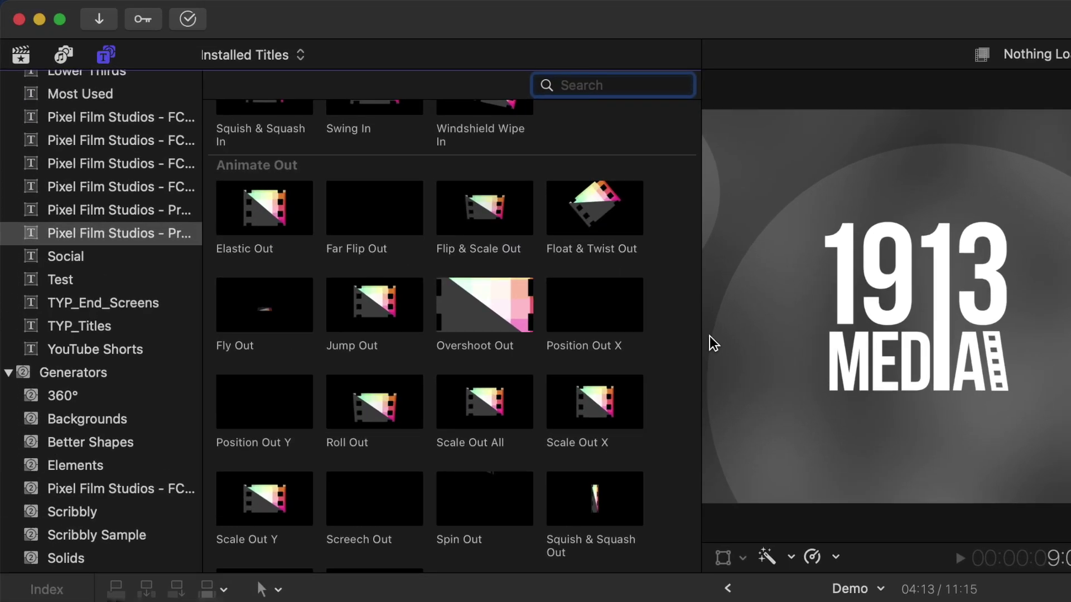
# - From the other Pixel Film Studios title collection, place [Spring] Master above the 1913 MEDIA logo clip
pyautogui.click(132, 211)
pyautogui.scroll(5, 279, 230)
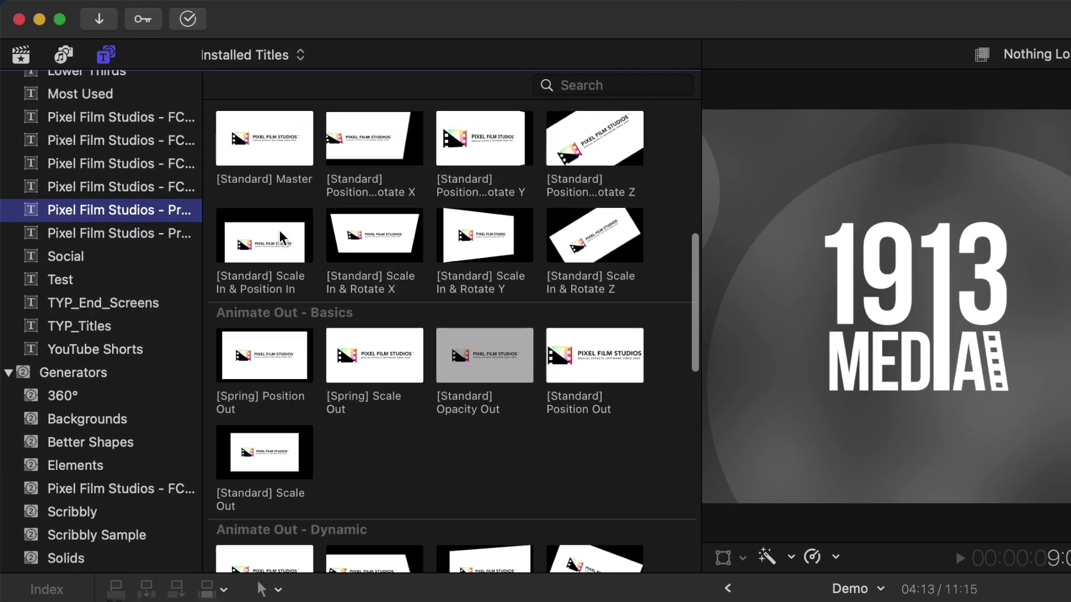
pyautogui.scroll(5, 279, 230)
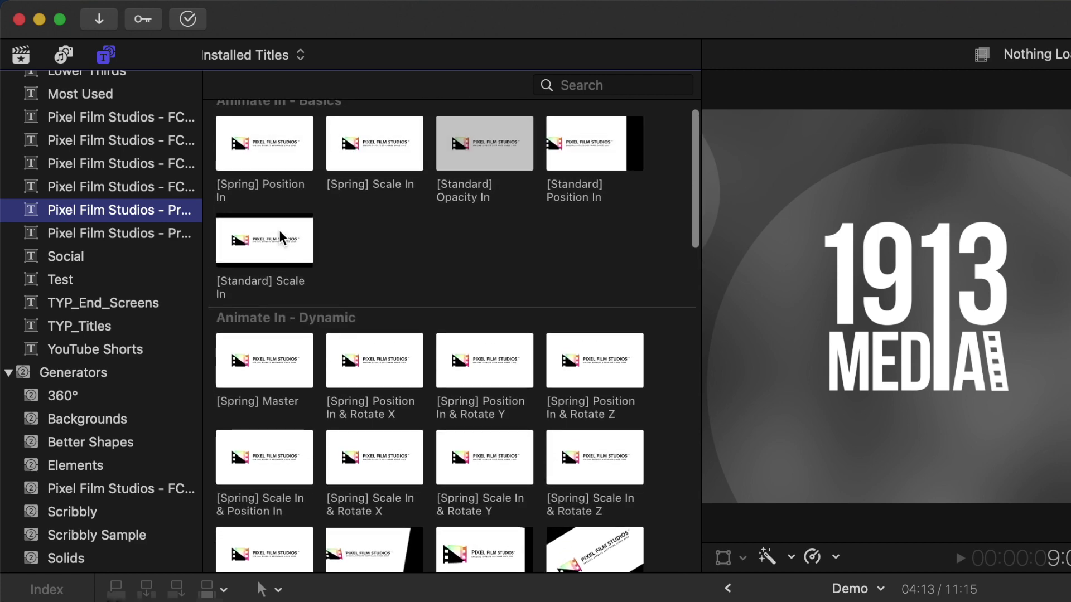
pyautogui.scroll(-2, 281, 246)
pyautogui.click(282, 262)
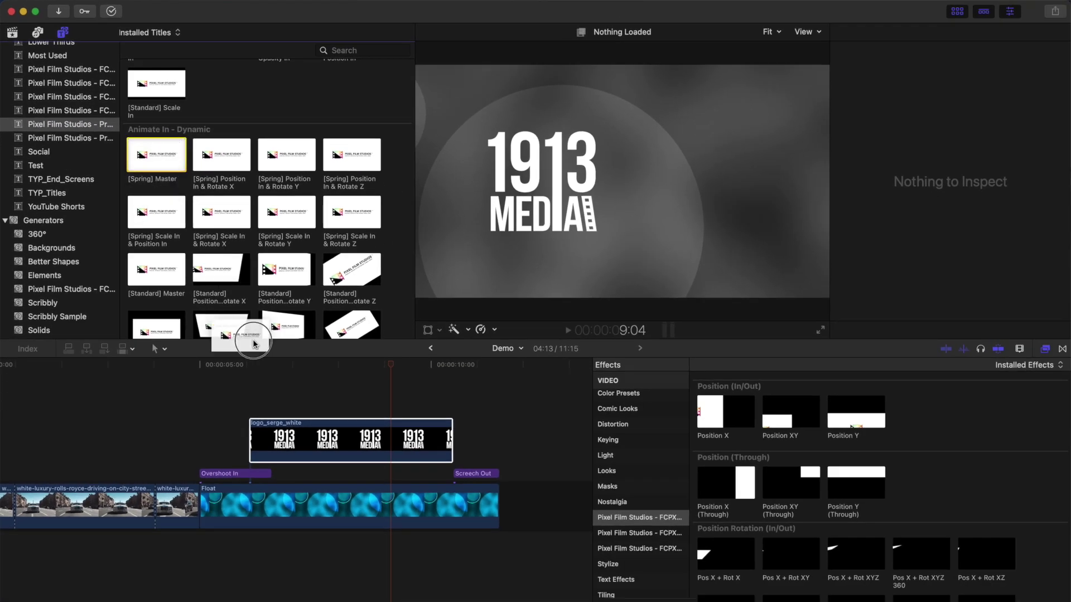
pyautogui.moveTo(254, 344); pyautogui.dragTo(255, 390)
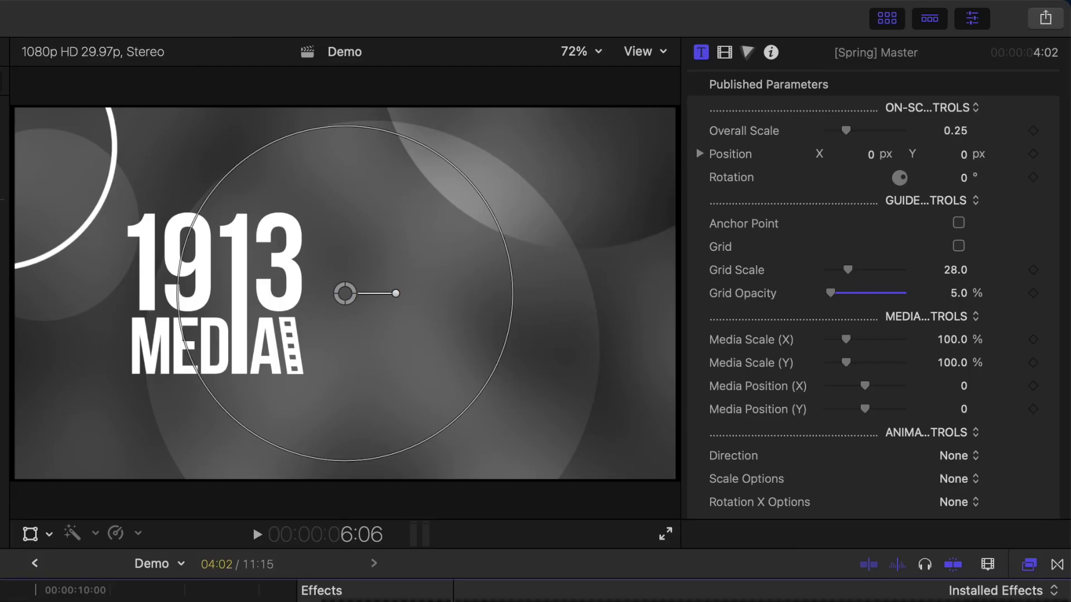
# - In the [Spring] Master Animation Controls, choose Direction Front (1)
pyautogui.scroll(-5, 852, 232)
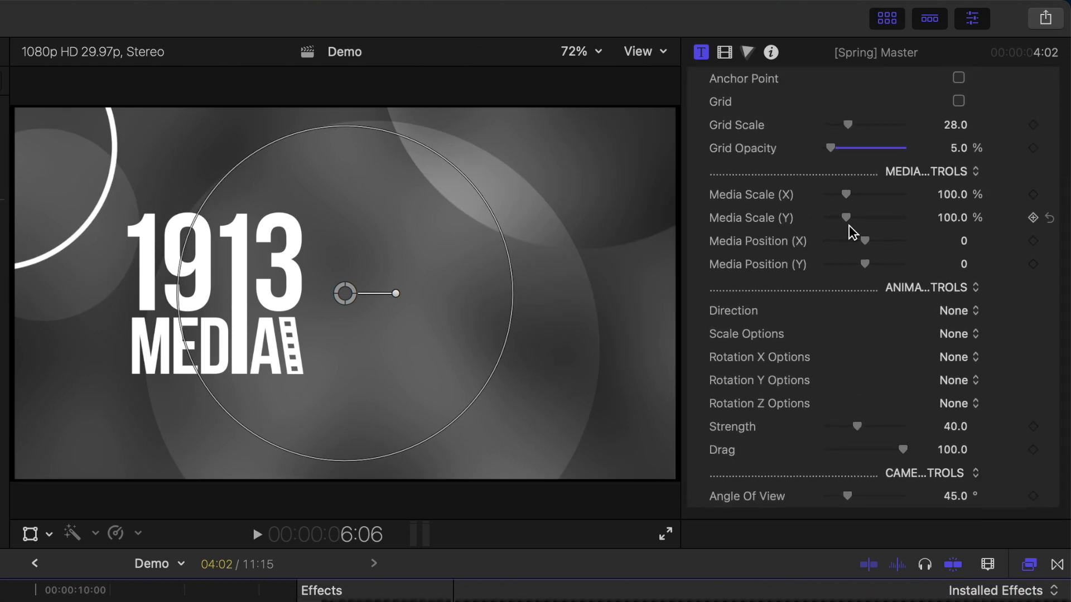
pyautogui.click(978, 313)
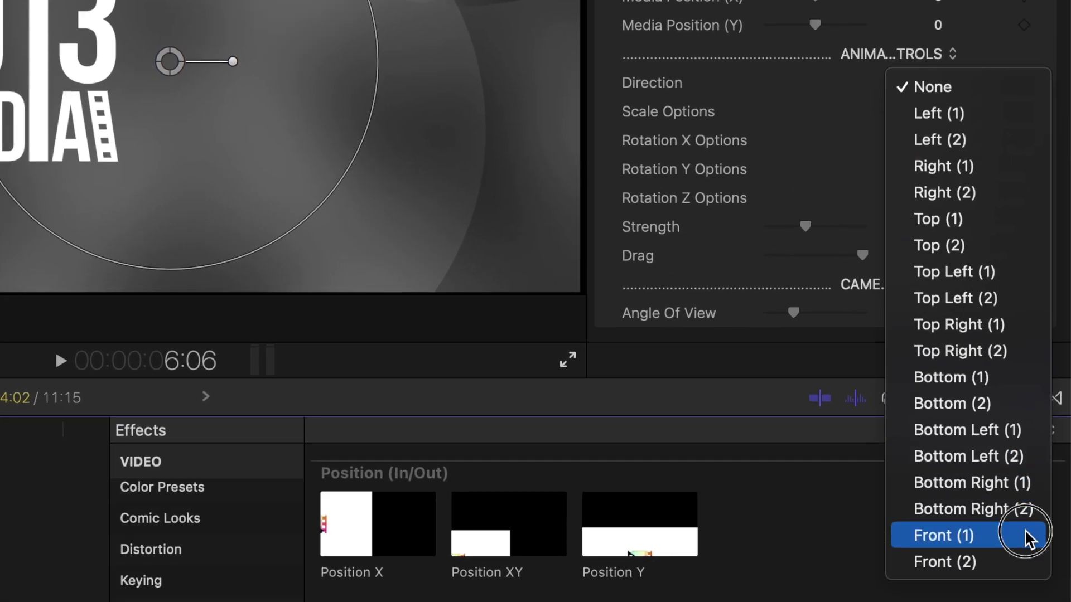
pyautogui.click(1027, 540)
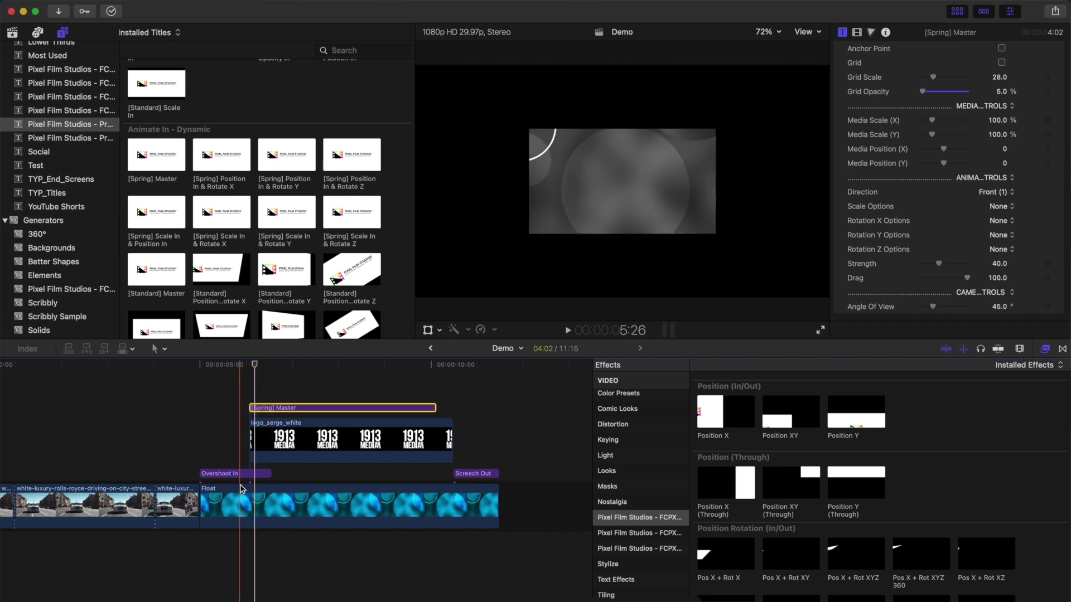
# - Disable the gray Float background clip with V, then select the [Spring] Master title and scroll its inspector to the top
pyautogui.click(258, 509)
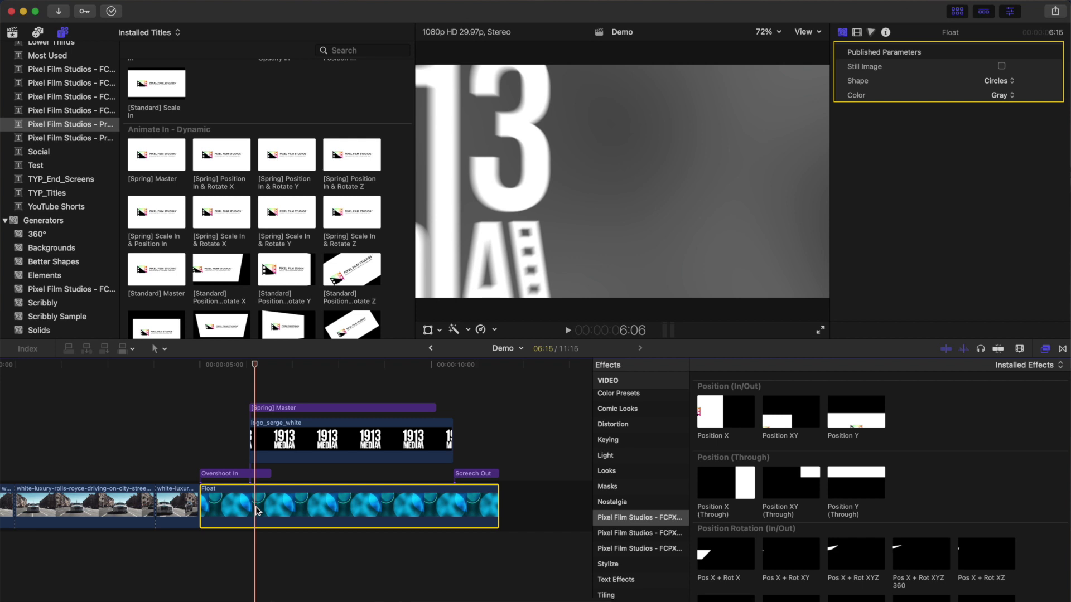
pyautogui.press('v')
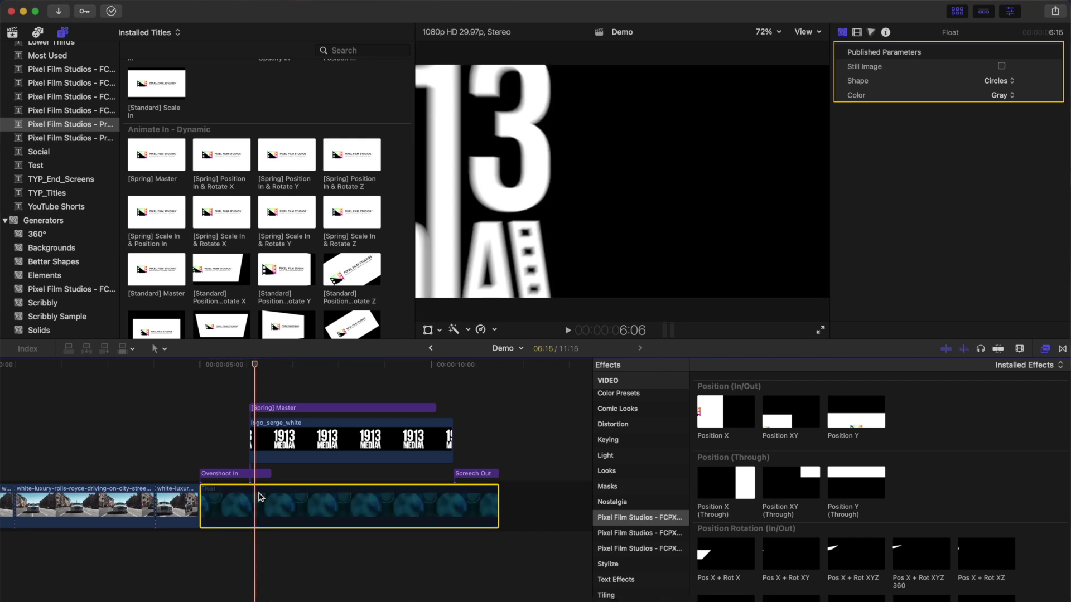
pyautogui.click(259, 410)
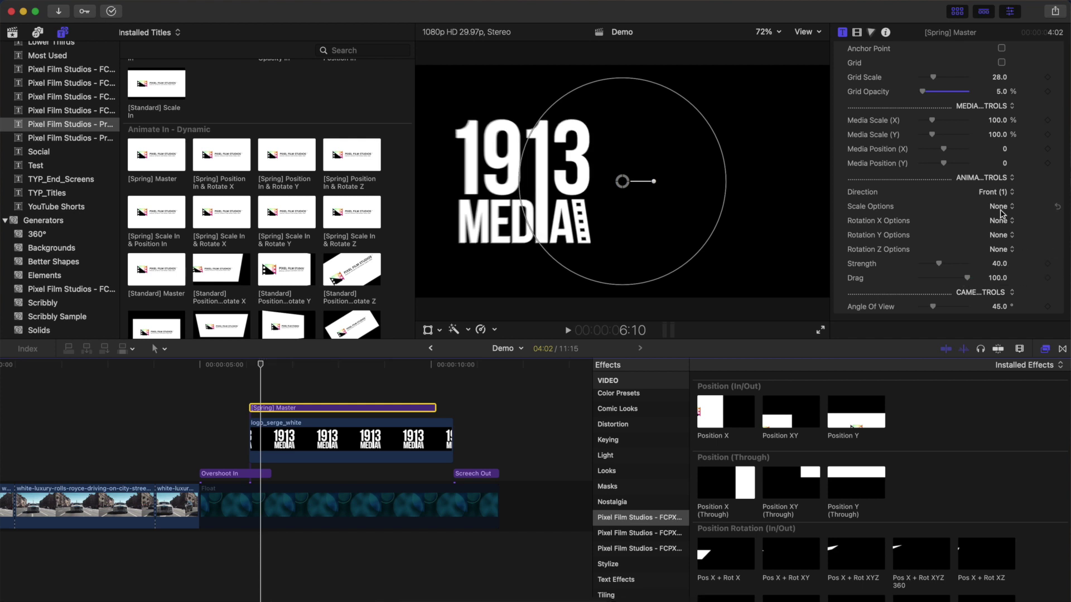
pyautogui.scroll(4, 1001, 213)
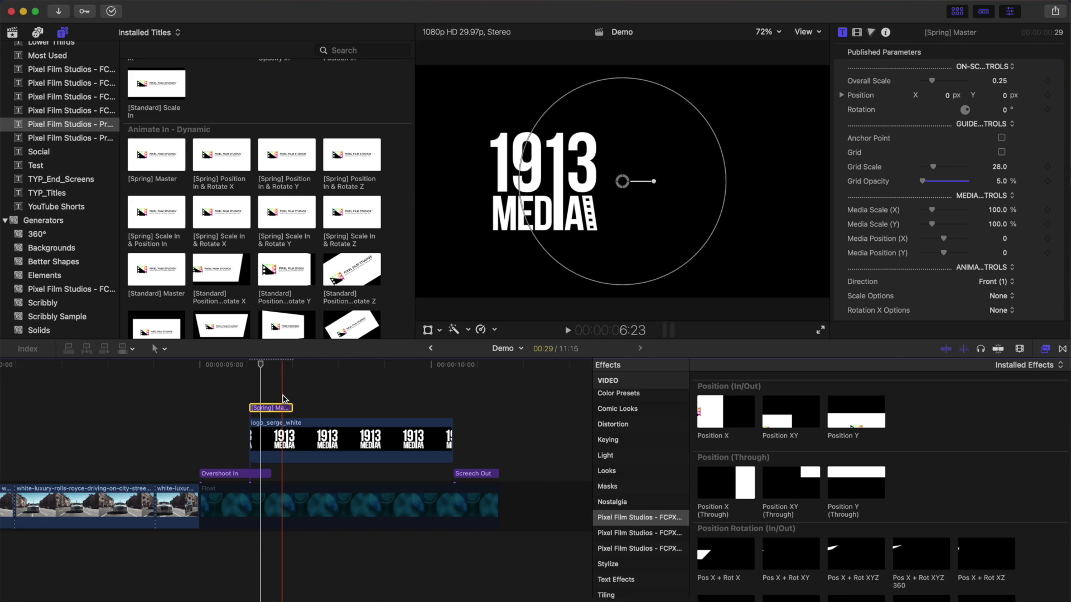
pyautogui.click(285, 395)
# - Add a Basic Title reading BETTER in SF Pro Heavy and move it right of the logo
pyautogui.hotkey('ctrl', 't')
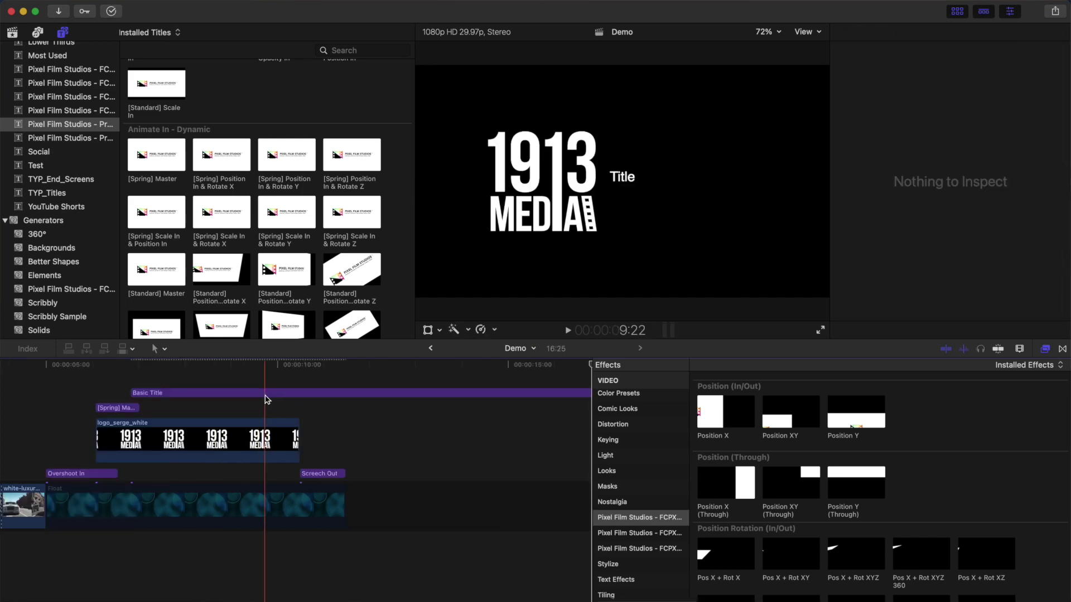
pyautogui.click(192, 385)
pyautogui.write('BETTER')
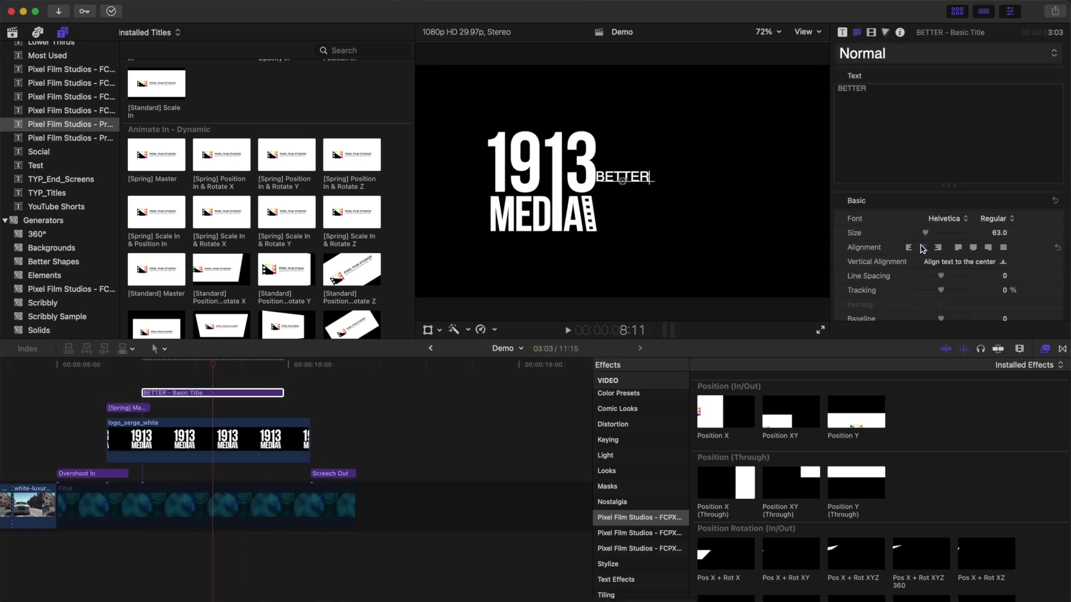
pyautogui.click(963, 219)
pyautogui.scroll(3, 960, 240)
pyautogui.click(959, 242)
pyautogui.click(997, 218)
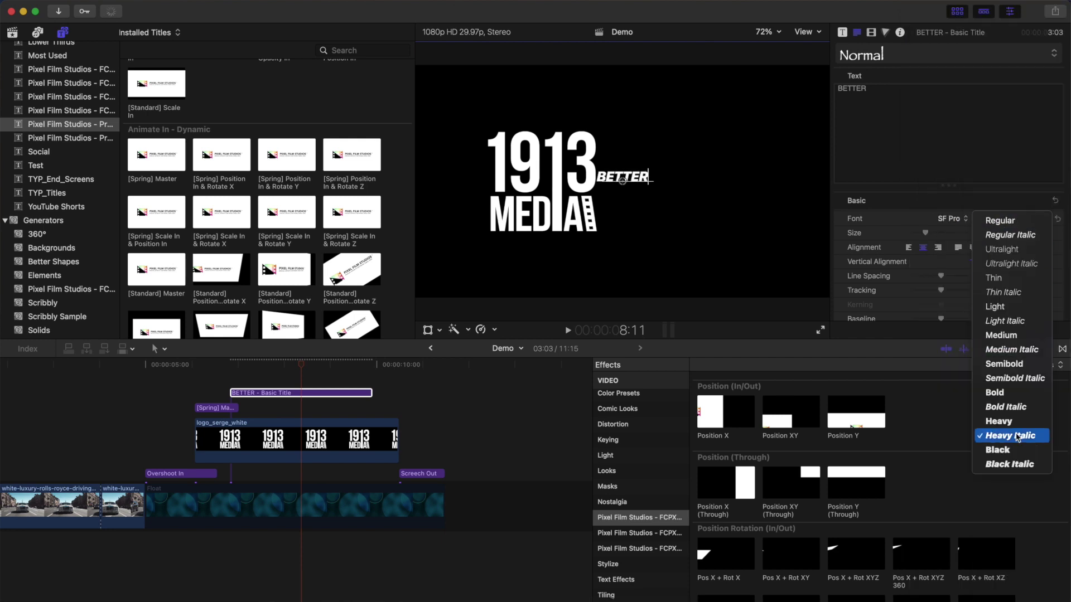
pyautogui.click(1003, 352)
pyautogui.click(925, 233)
pyautogui.moveTo(561, 202); pyautogui.dragTo(701, 191)
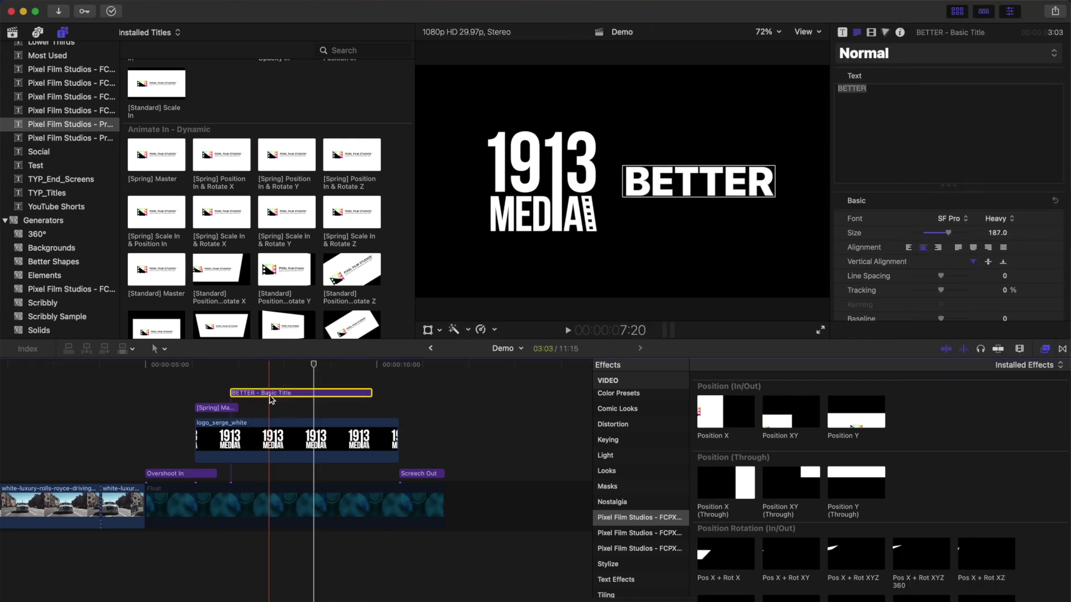
# - Duplicate BETTER into a MAKE title above it and a VIDEOS title below it
pyautogui.moveTo(271, 399); pyautogui.dragTo(273, 378)
pyautogui.moveTo(699, 195); pyautogui.dragTo(699, 167)
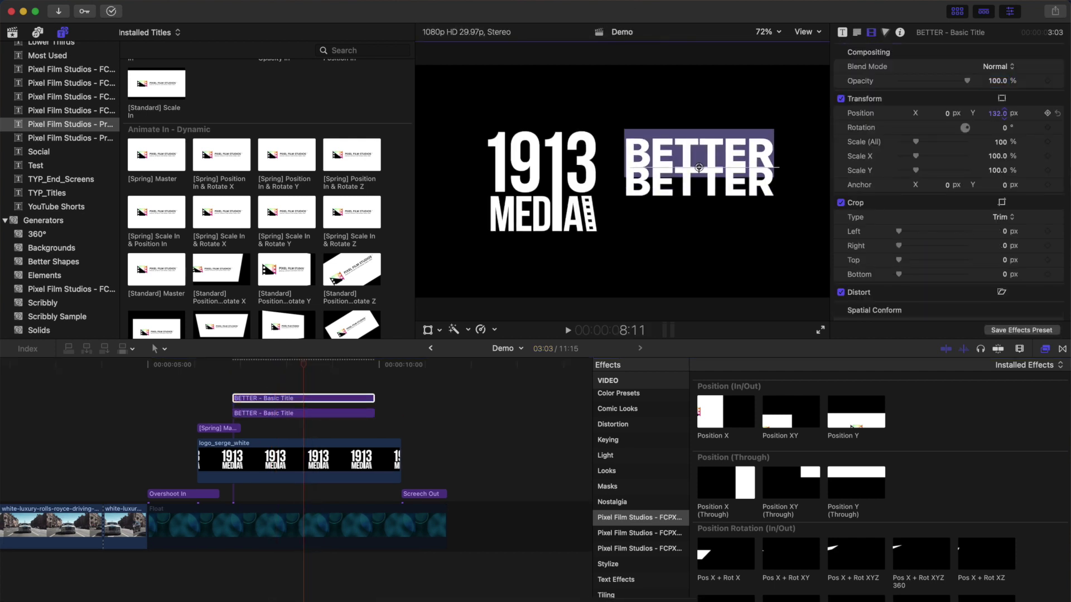
pyautogui.doubleClick(699, 167)
pyautogui.write('MAKE')
pyautogui.moveTo(272, 412); pyautogui.dragTo(270, 383)
pyautogui.moveTo(698, 195); pyautogui.dragTo(699, 227)
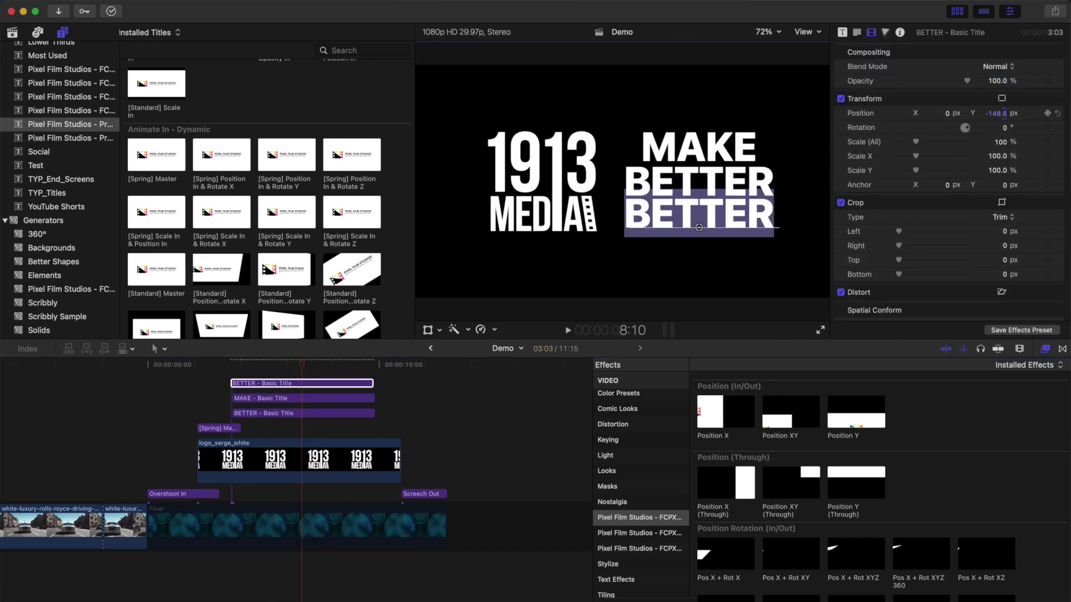
pyautogui.doubleClick(699, 217)
pyautogui.write('VIDEOS')
pyautogui.scroll(5, 247, 379)
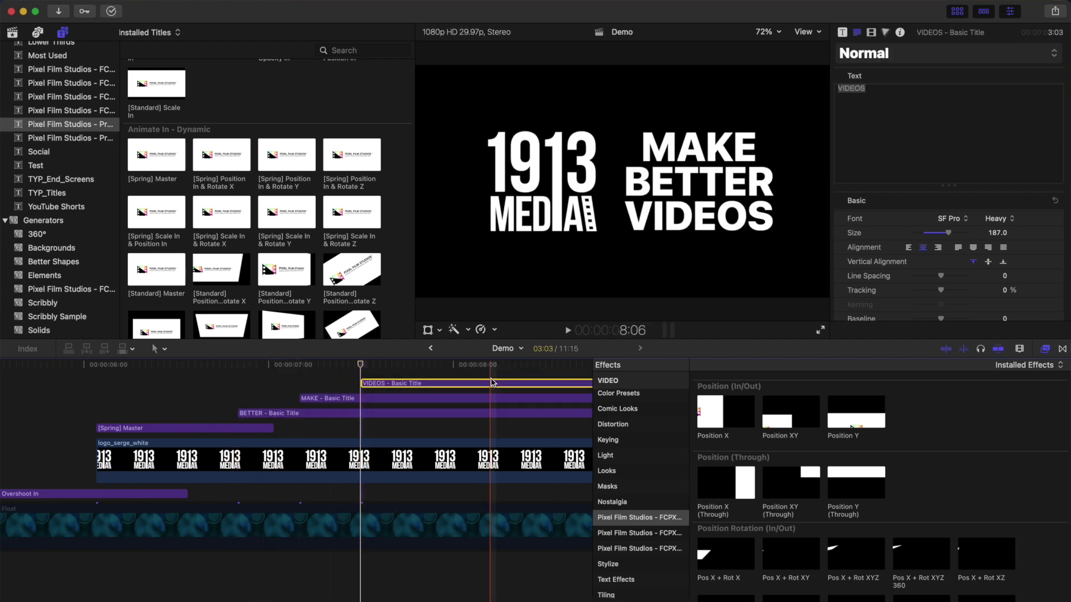
pyautogui.hscroll(10, 545, 384)
# - Trim the title clips to end with the logo, and connect a Pixel Film Studios Roll Out above them near the end
pyautogui.moveTo(563, 386); pyautogui.dragTo(545, 402)
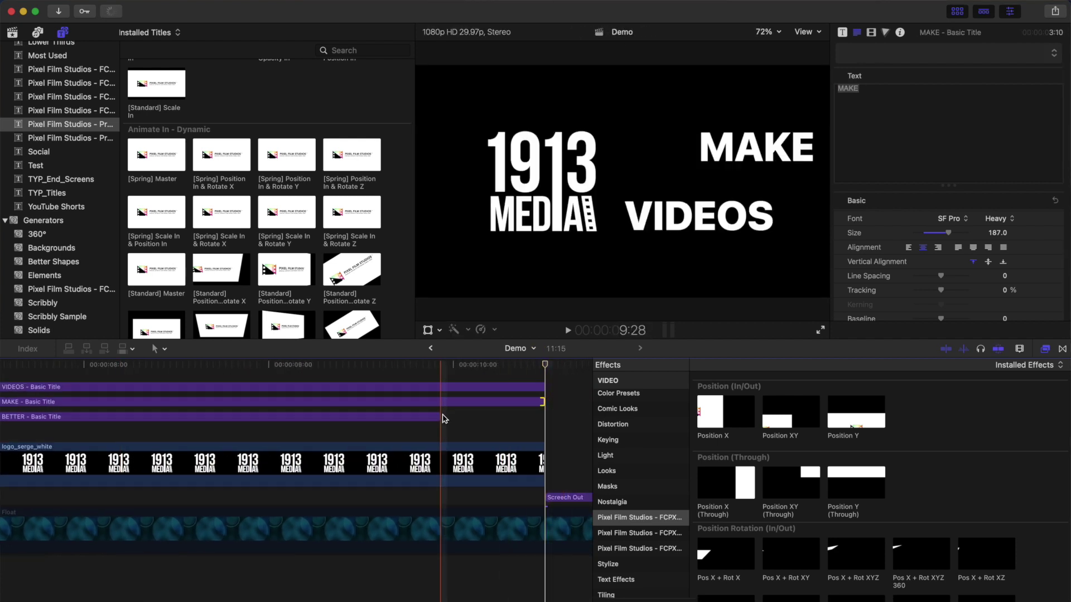
pyautogui.moveTo(440, 416); pyautogui.dragTo(543, 416)
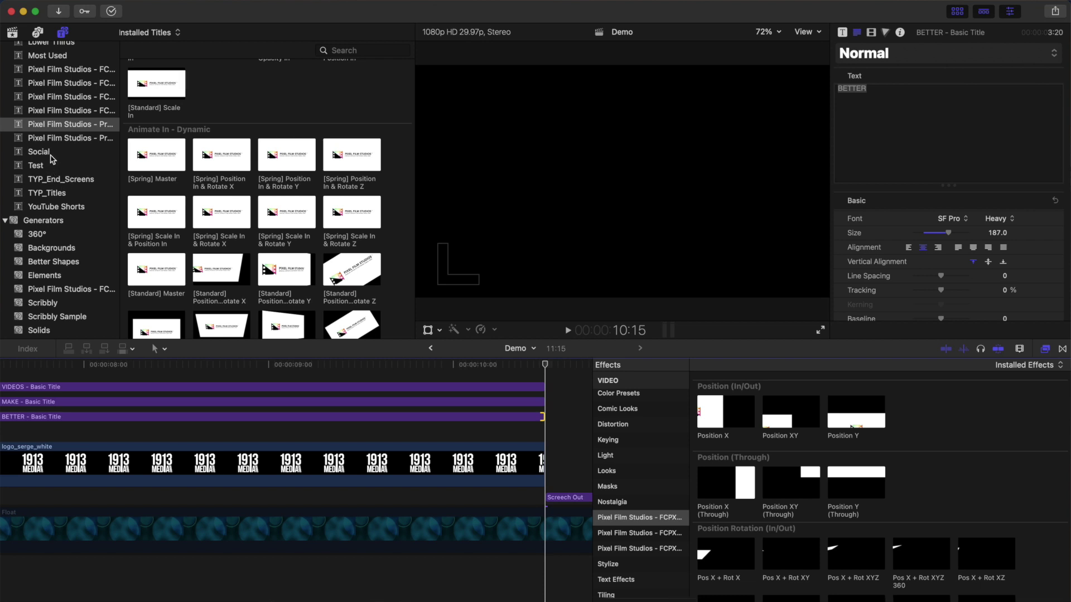
pyautogui.click(60, 140)
pyautogui.scroll(-5, 258, 192)
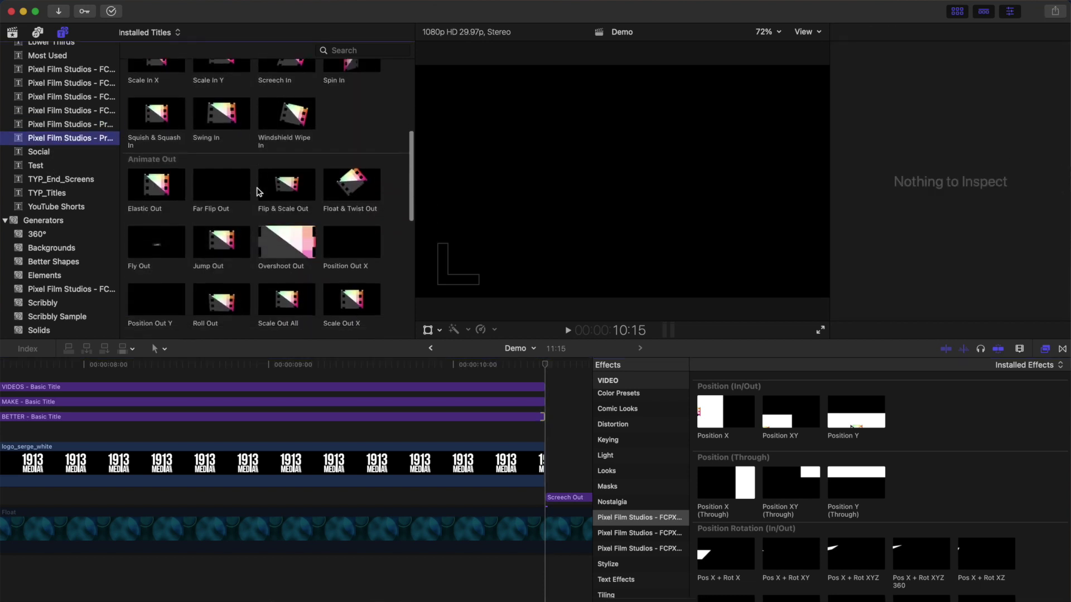
pyautogui.scroll(-3, 258, 191)
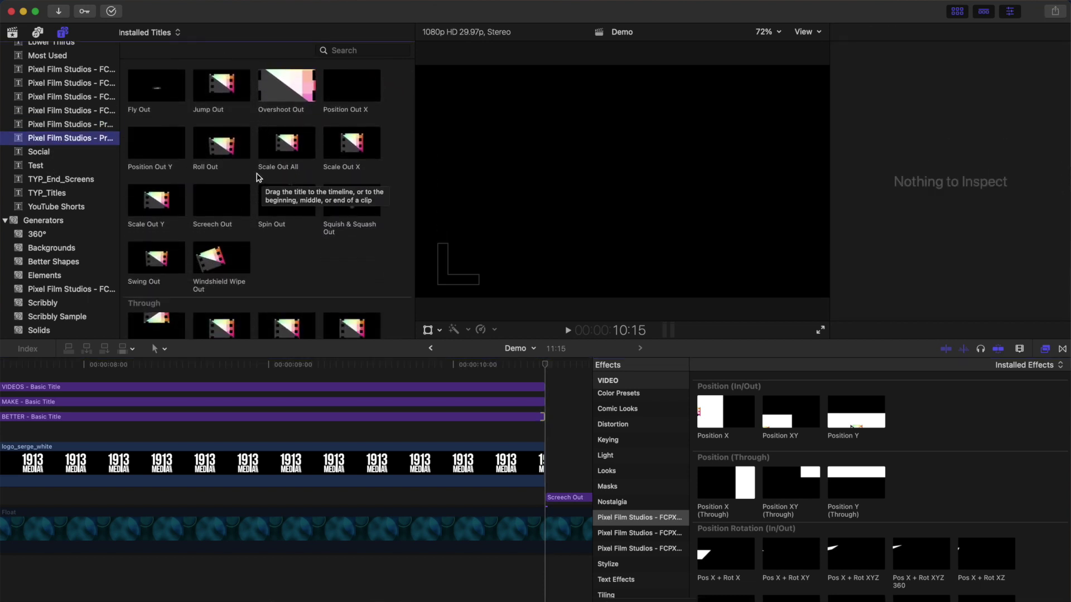
pyautogui.moveTo(224, 159); pyautogui.dragTo(485, 371)
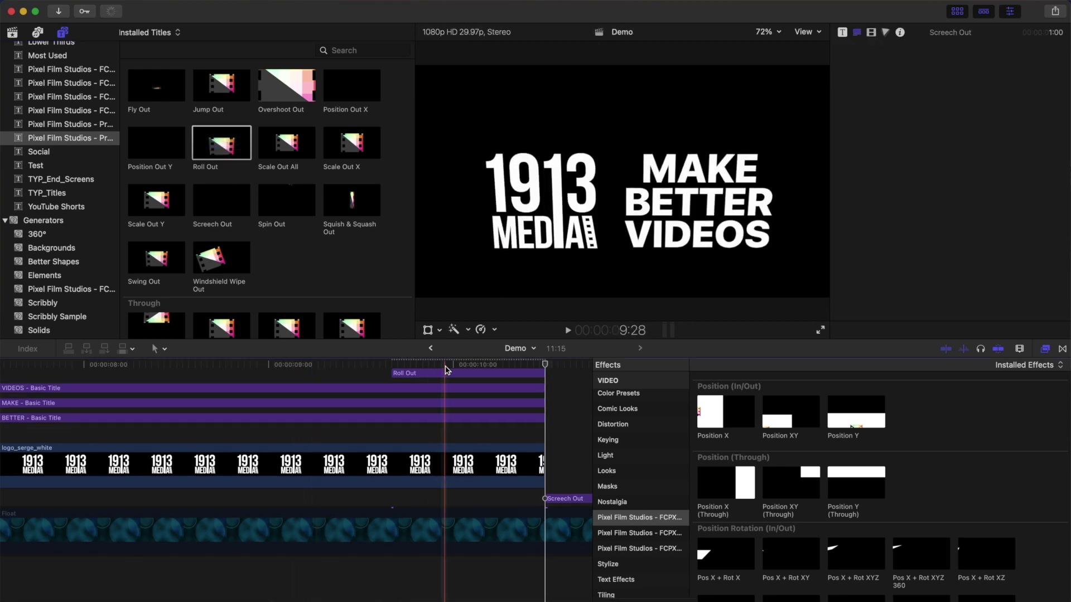
pyautogui.hotkey('shift', 'z')
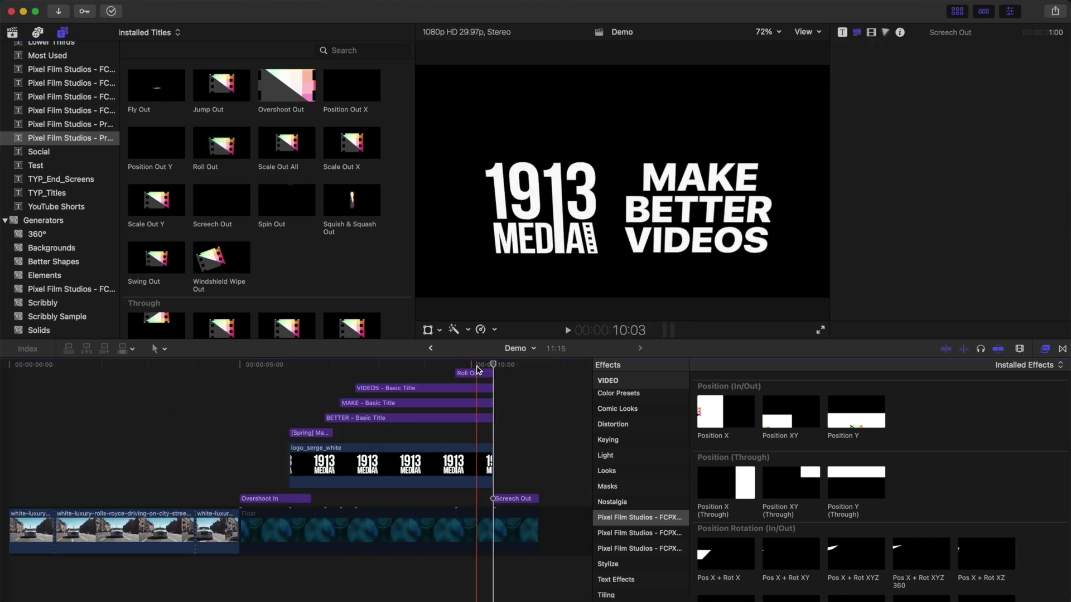
# - Connect Scale Pulse at the logo's start above the titles and extend it to the other clips' end
pyautogui.click(294, 389)
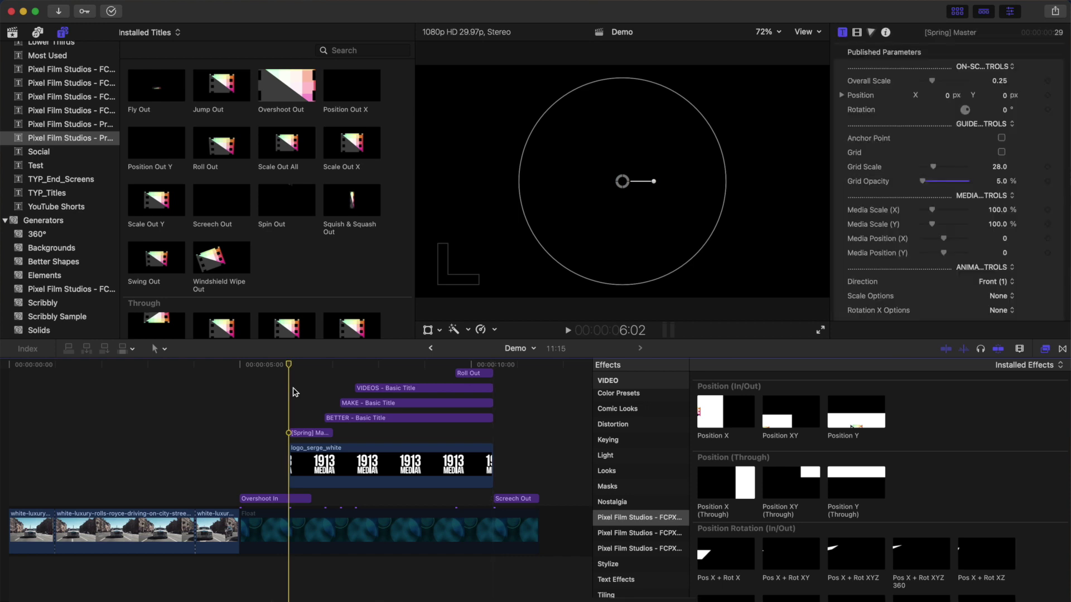
pyautogui.scroll(-5, 181, 209)
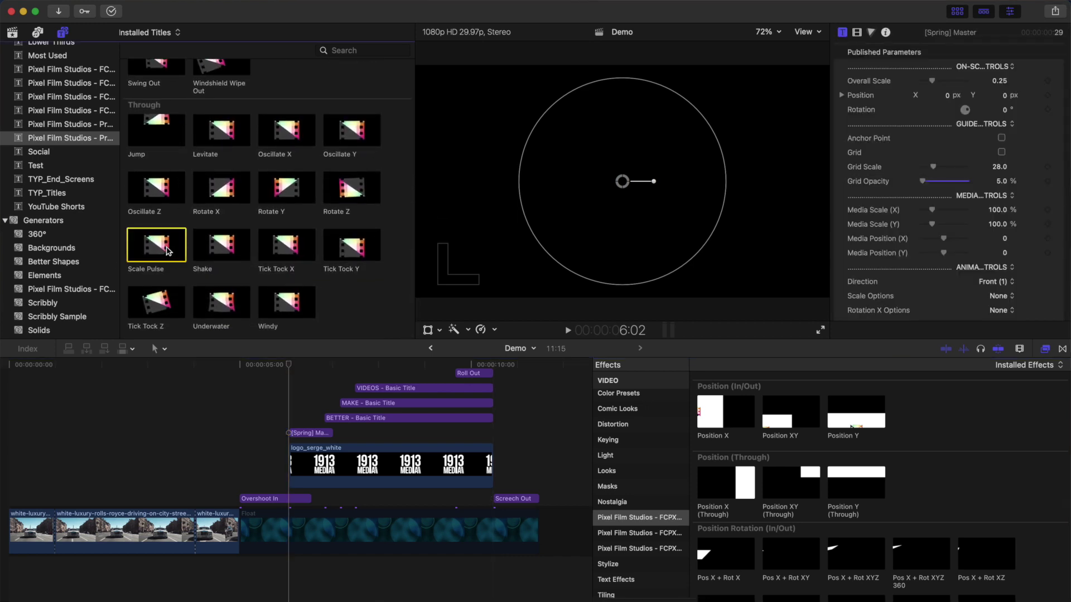
pyautogui.press('q')
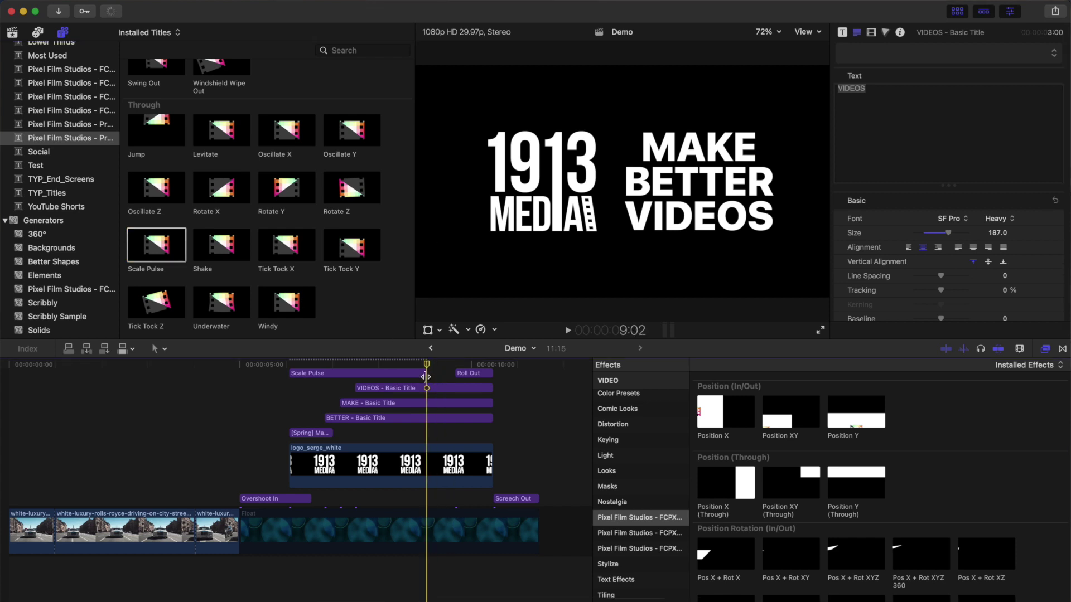
pyautogui.moveTo(429, 375); pyautogui.dragTo(493, 375)
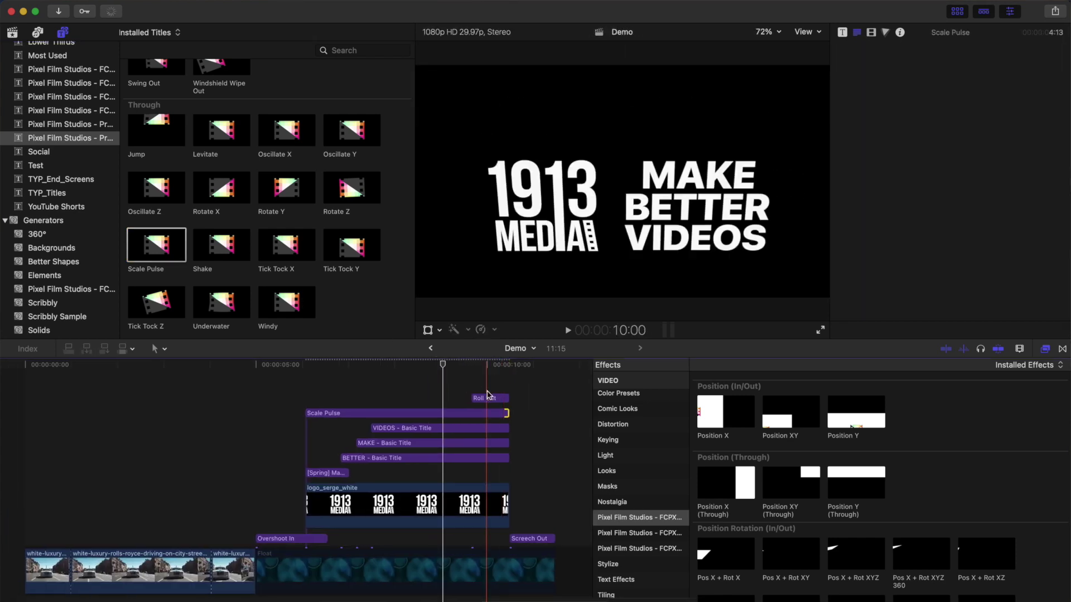
pyautogui.click(483, 399)
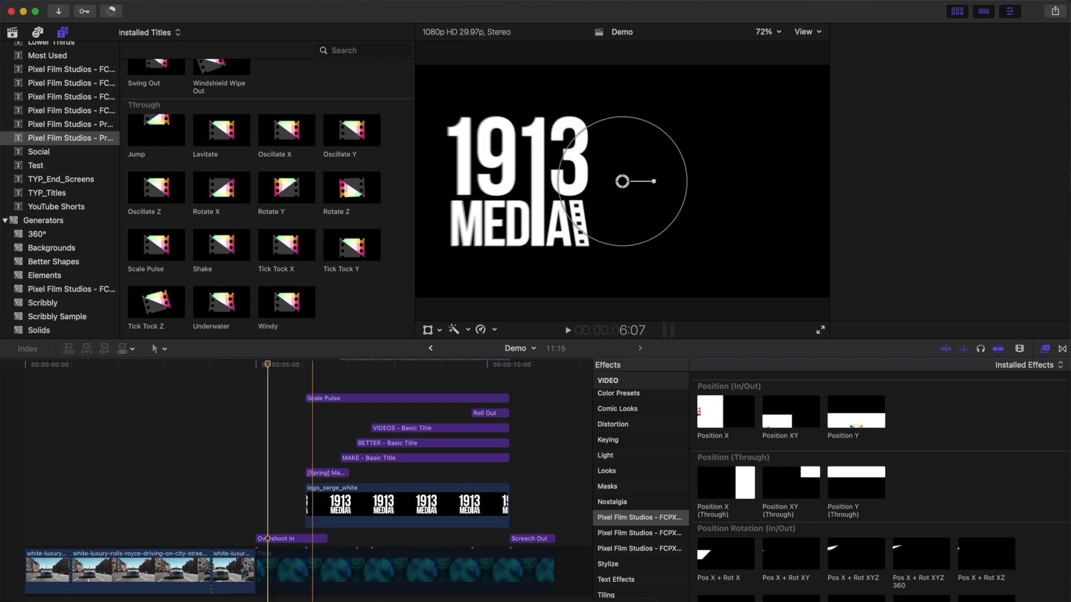
# - Re-enable the gray Float clip, then select the logo, titles, [Spring] Master and Scale Pulse clips
pyautogui.click(313, 584)
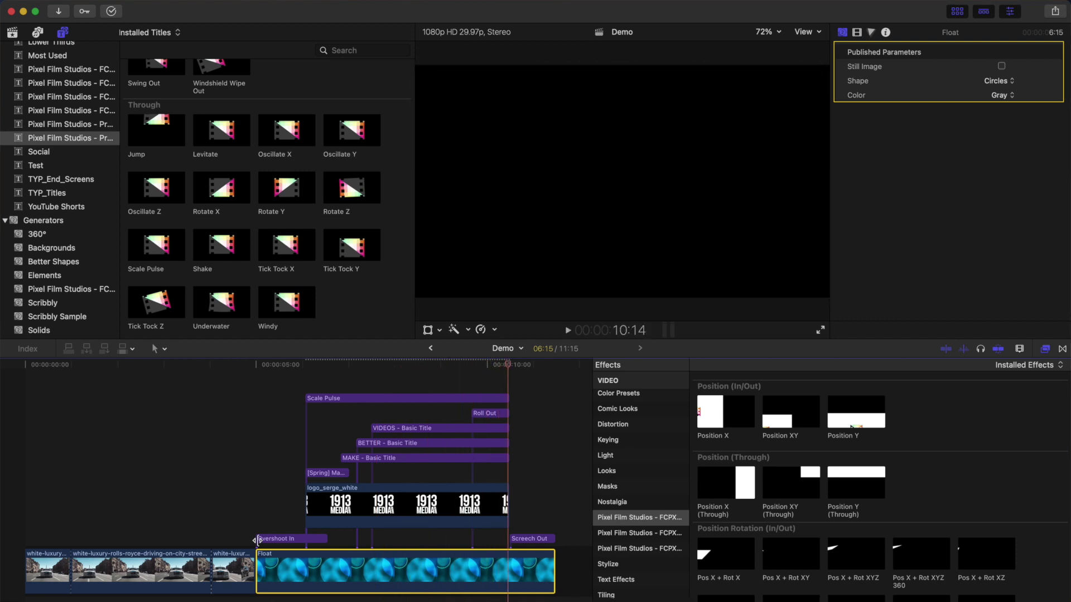
pyautogui.press('space')
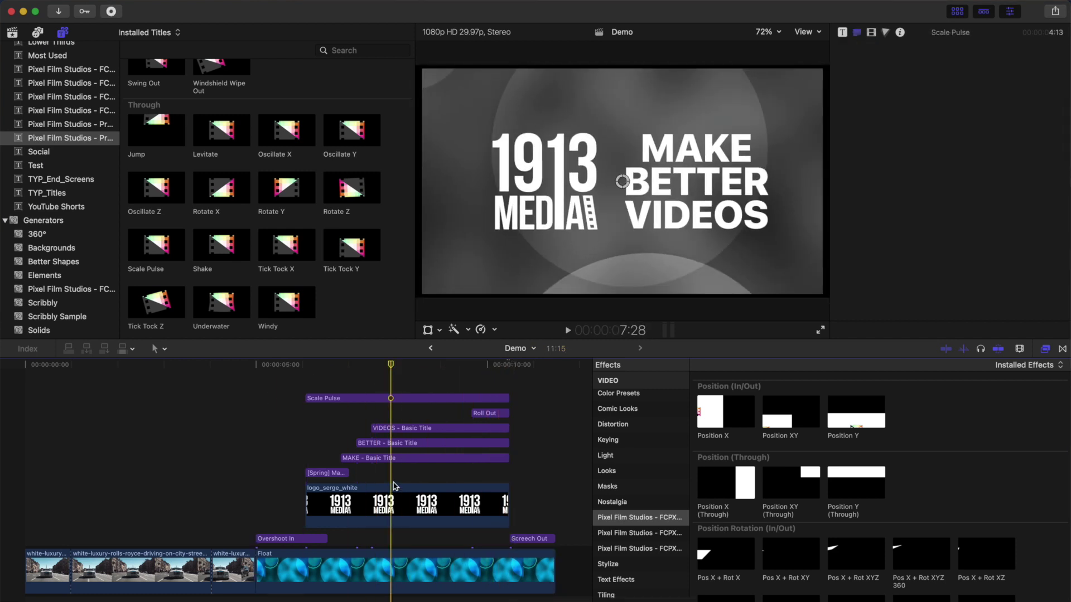
pyautogui.keyDown('super'); pyautogui.click(444, 458); pyautogui.keyUp('super')
pyautogui.keyDown('super'); pyautogui.click(460, 443); pyautogui.keyUp('super')
pyautogui.keyDown('super'); pyautogui.click(477, 428); pyautogui.keyUp('super')
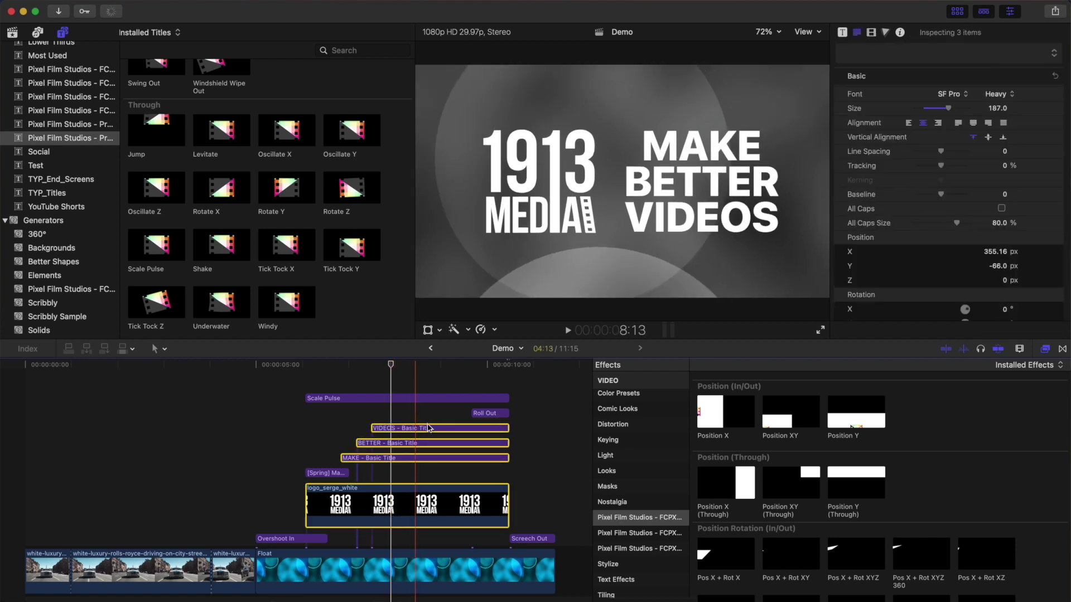
pyautogui.keyDown('super'); pyautogui.click(319, 474); pyautogui.keyUp('super')
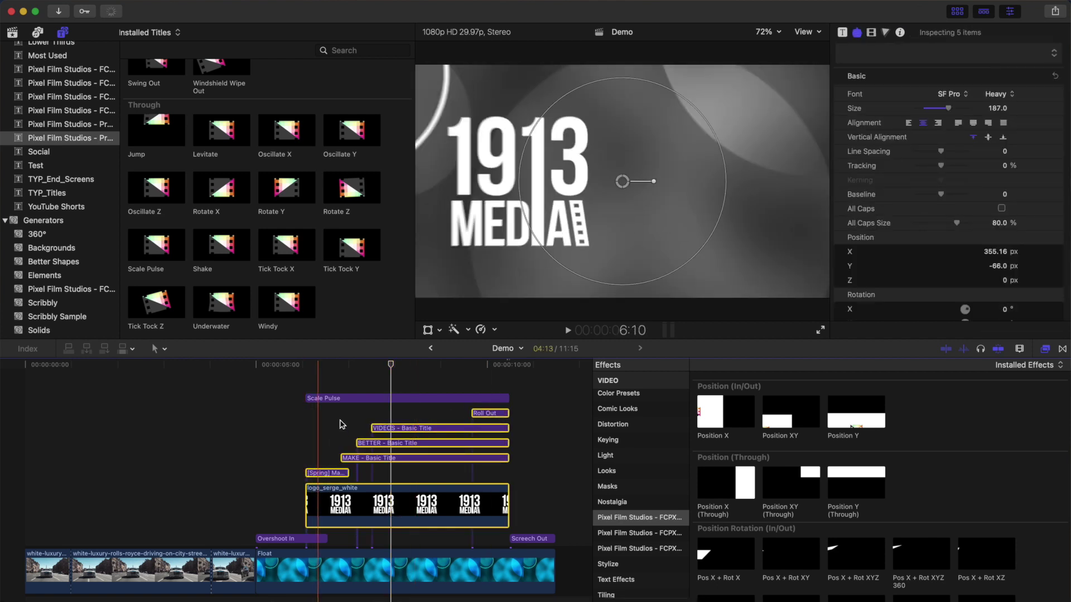
pyautogui.keyDown('super'); pyautogui.click(351, 399); pyautogui.keyUp('super')
# - Combine the selected clips into a compound clip named Demo Clip
pyautogui.hotkey('alt', 'g')
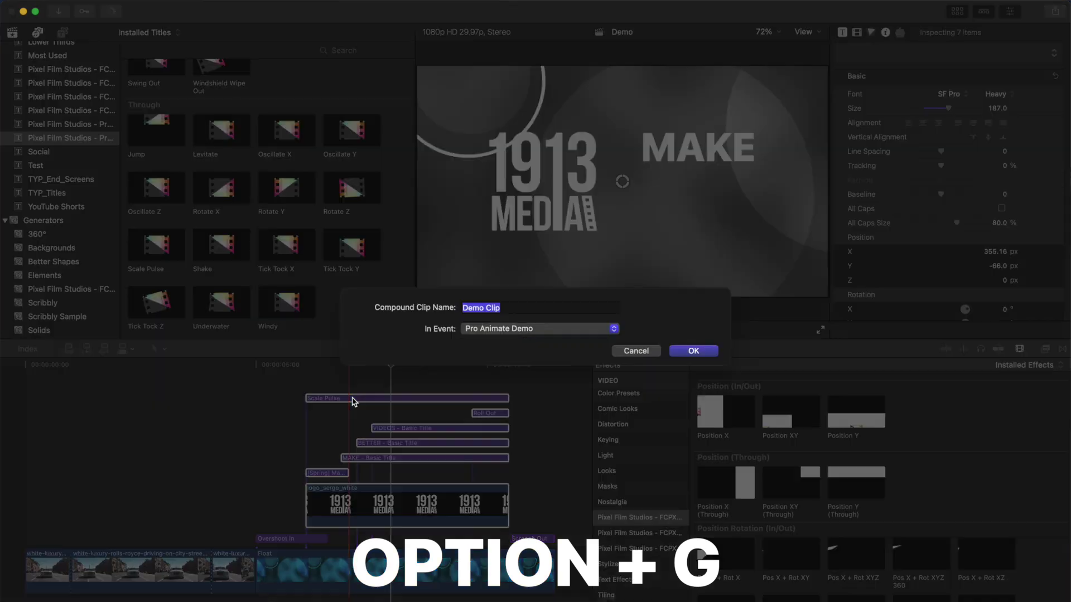
pyautogui.press('Return')
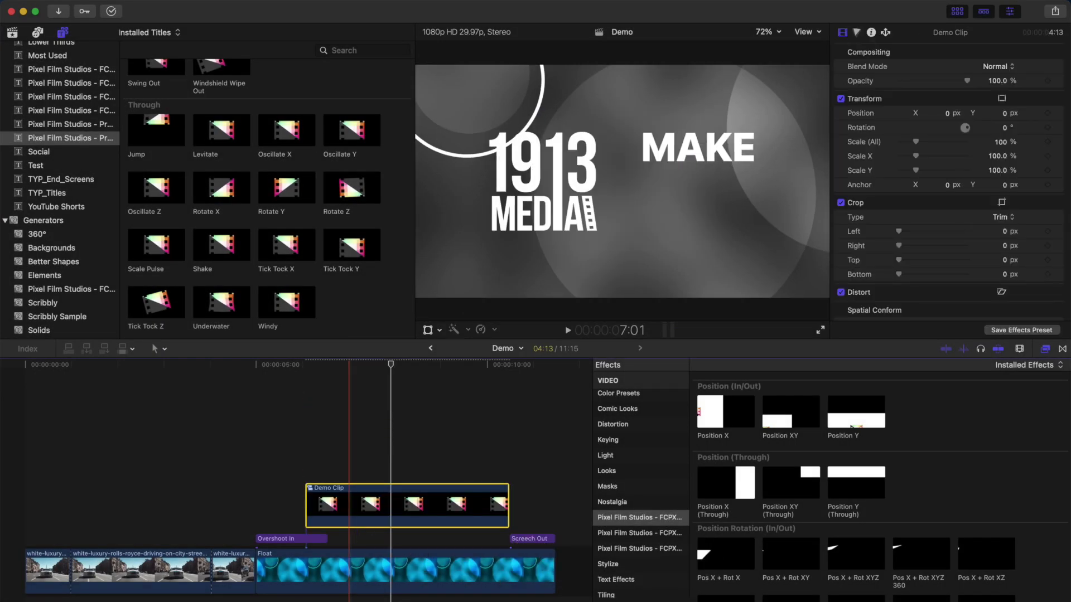